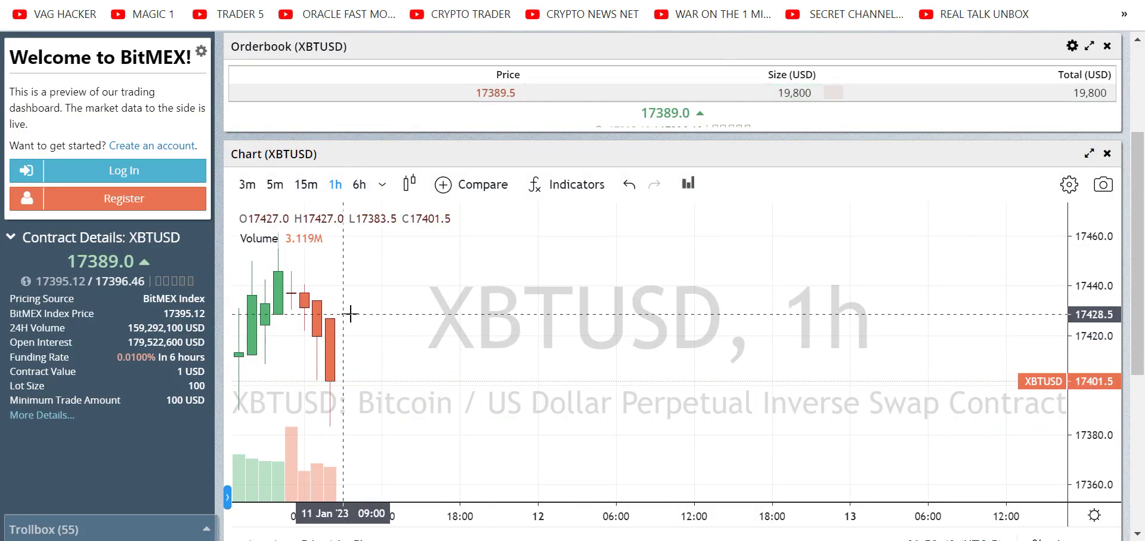
Pan the hourly XBTUSD chart, view 6-hour candles, return to 1h, then open FYBIT
left_click_drag(346, 310, 307, 309)
left_click(359, 184)
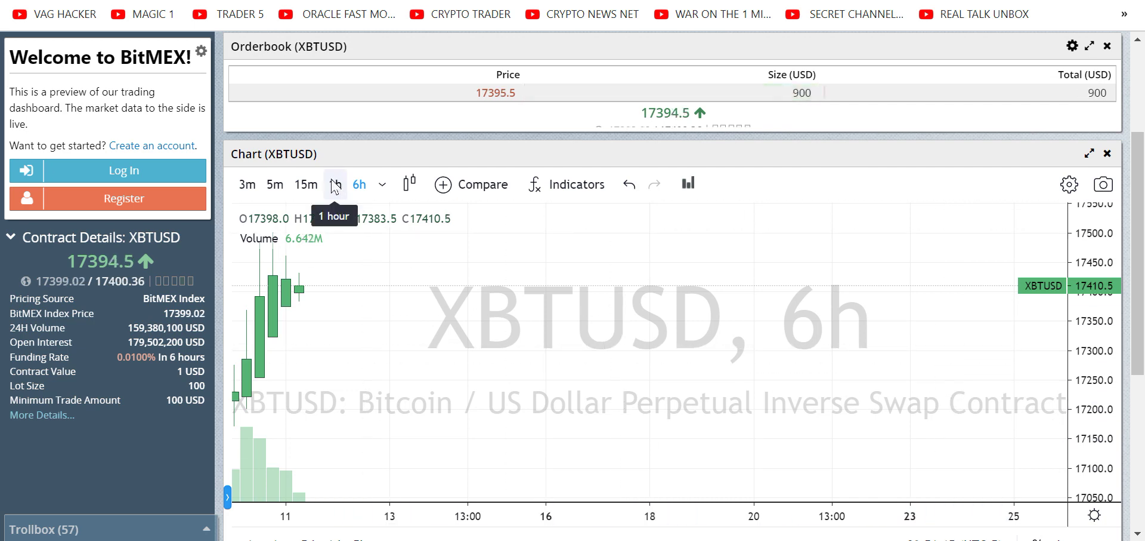
left_click(338, 189)
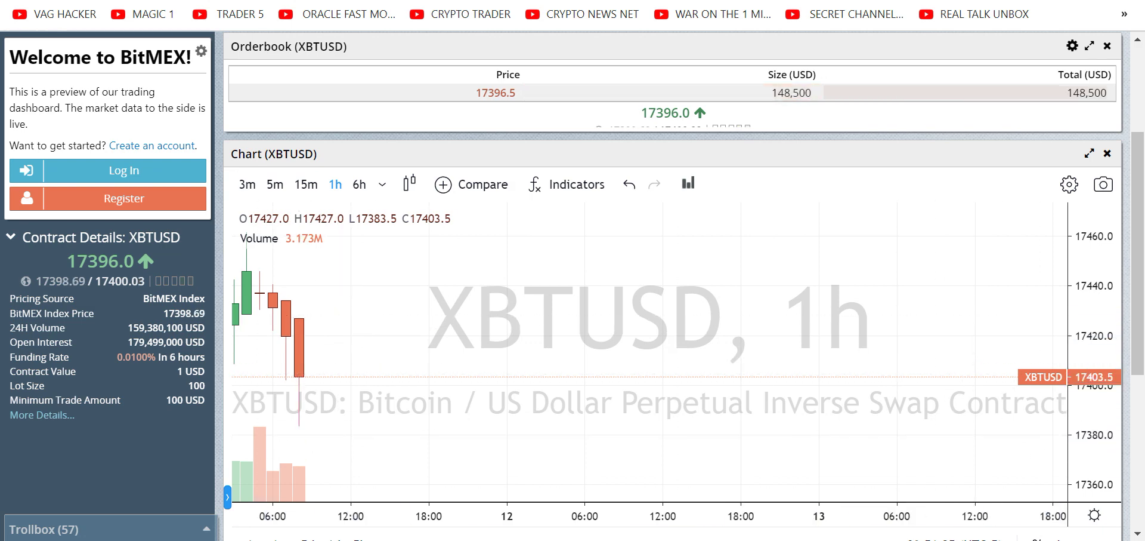
left_click(463, 14)
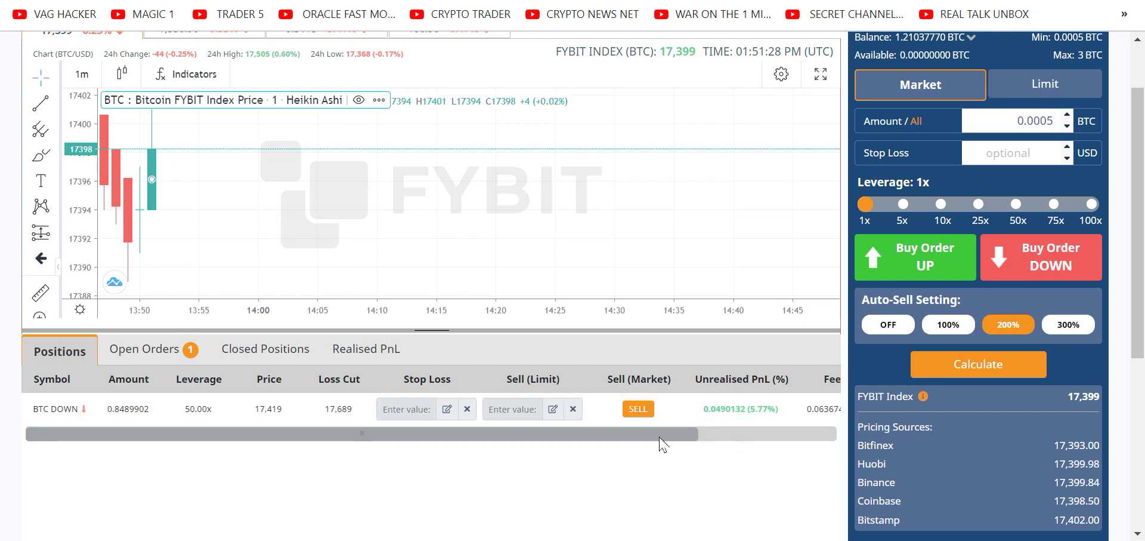
Check the pending BTC DOWN open order, then select the position's Loss Cut 17,689 and amount
left_click_drag(660, 436, 697, 434)
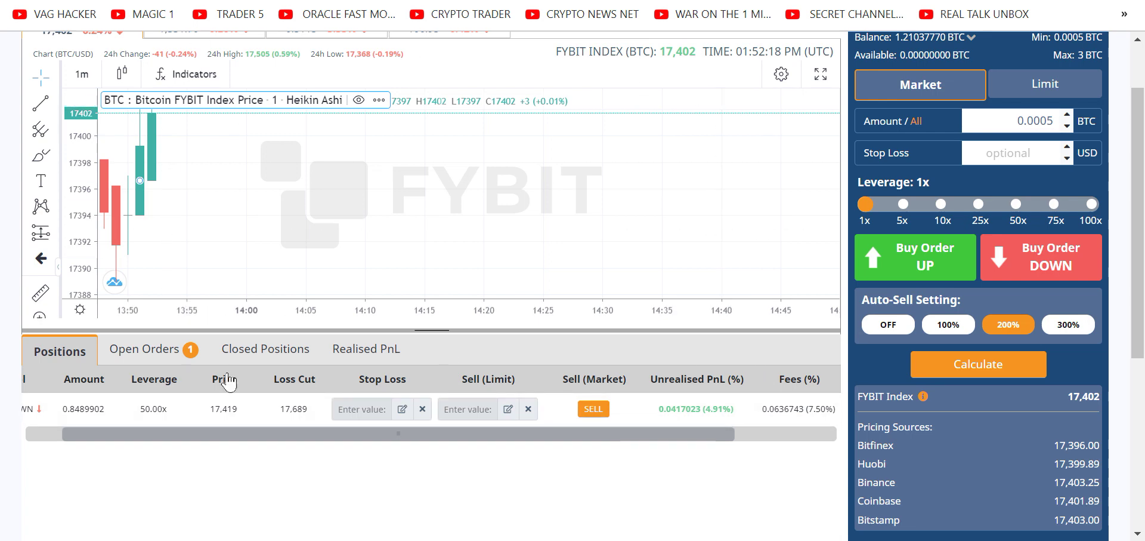
left_click(149, 351)
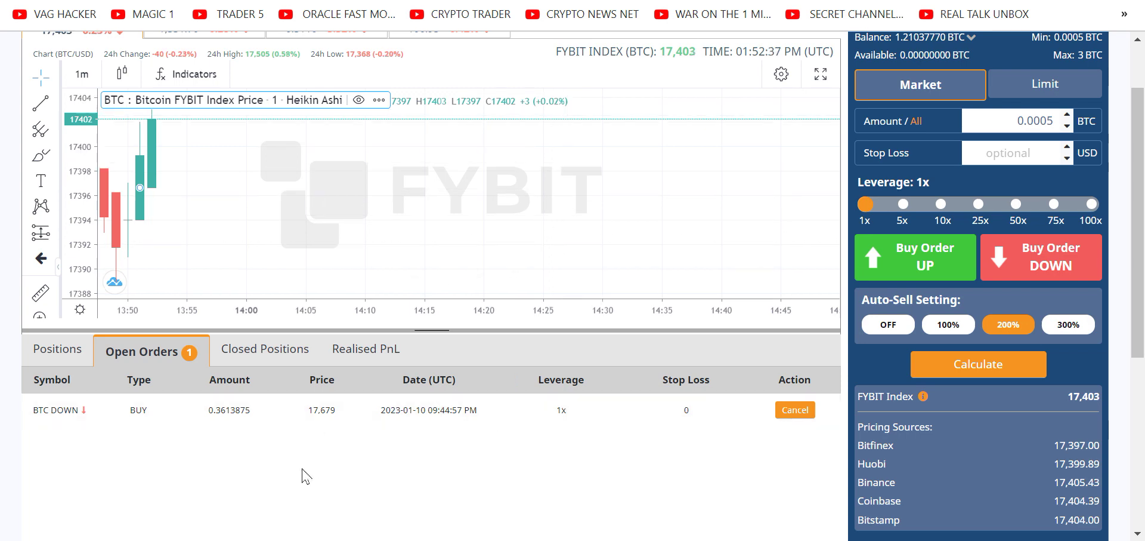
left_click(58, 353)
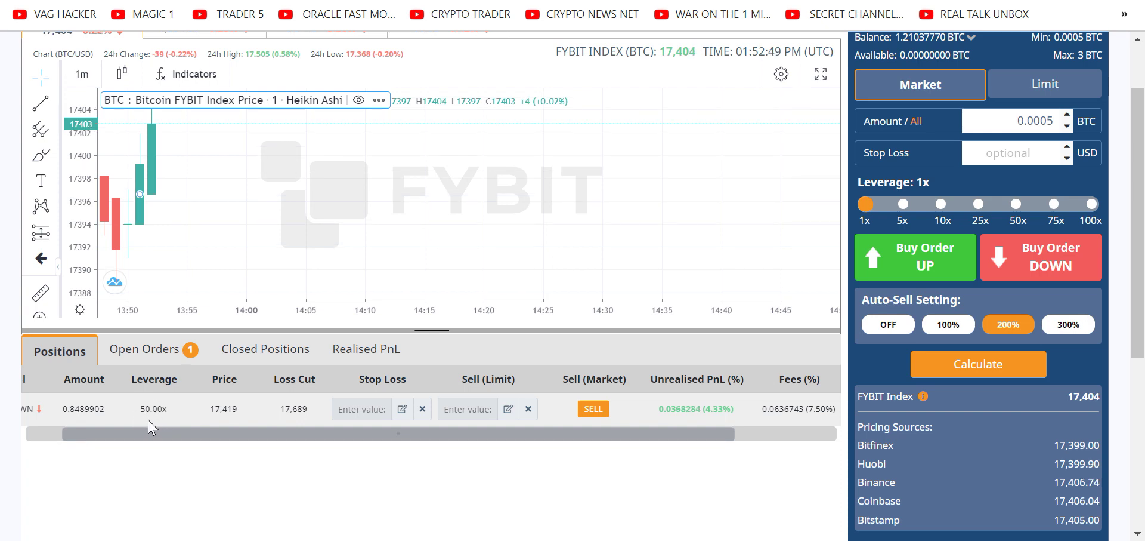
left_click_drag(279, 410, 309, 416)
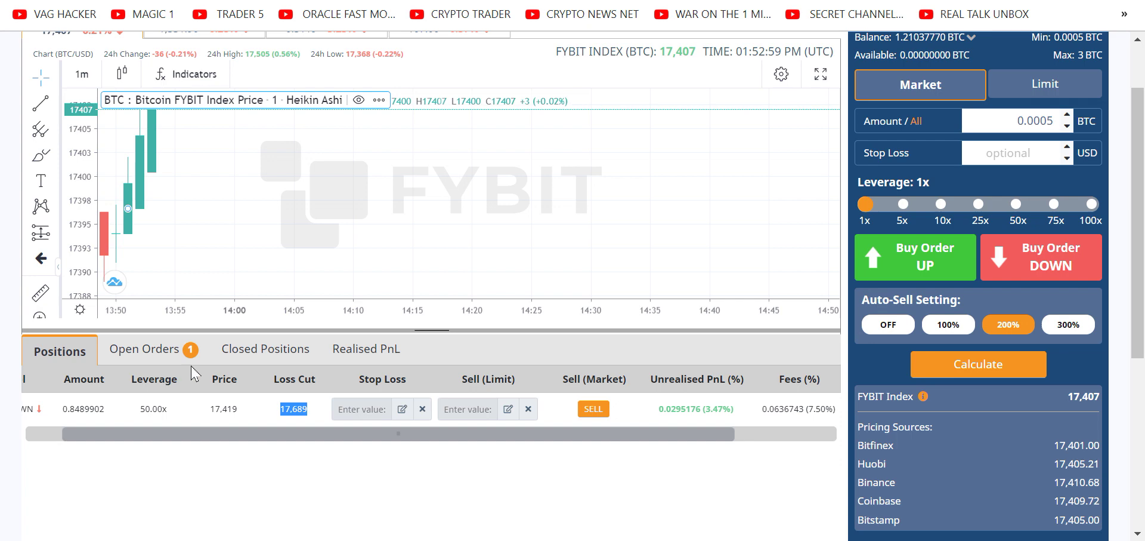
left_click_drag(110, 411, 53, 418)
Copy the position amount 0.8489902 and select its converted USD value in the Bitcoin converter
right_click(103, 409)
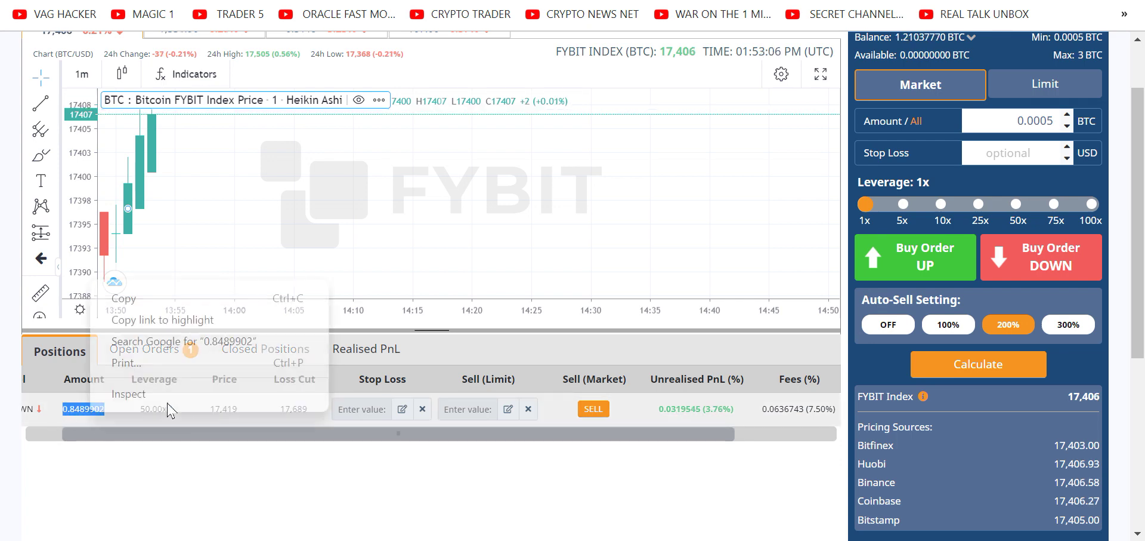
left_click(161, 300)
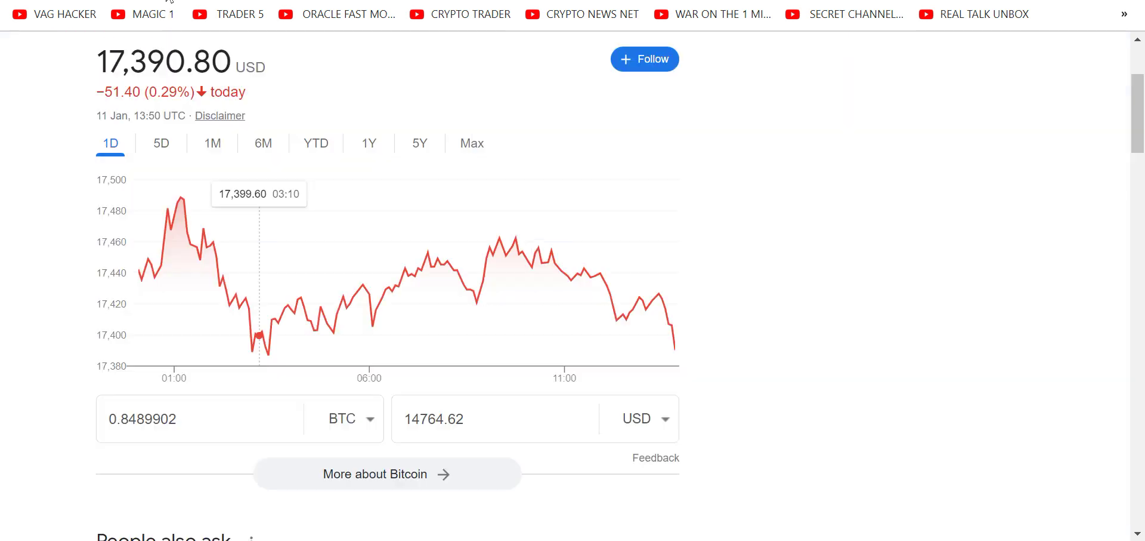
key("ctrl+Tab")
left_click(463, 425)
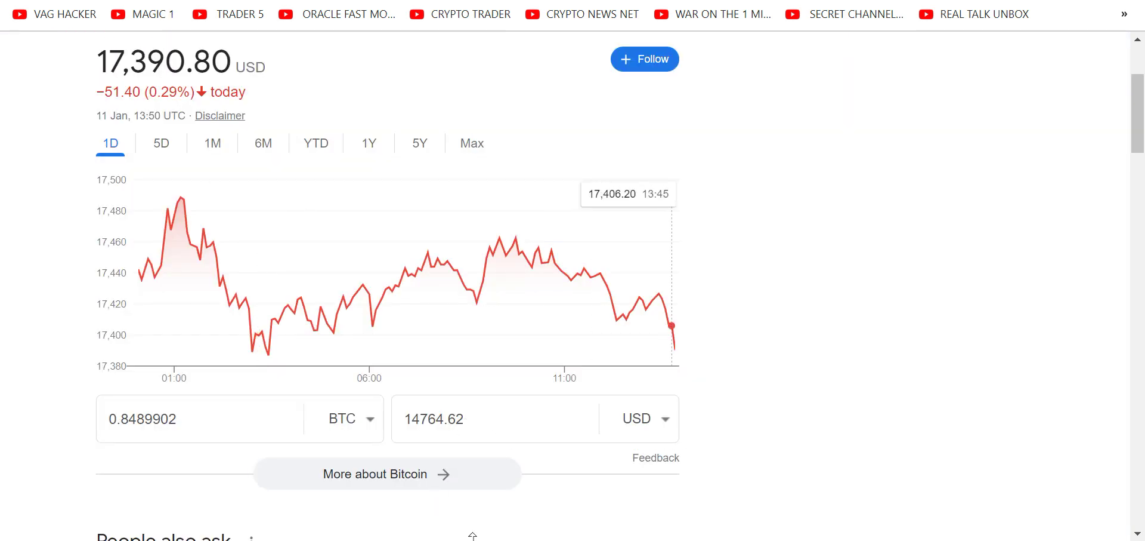
Compute the 50x exposure in Calculator: 14764 × 50 = 738,200
key("alt+Tab")
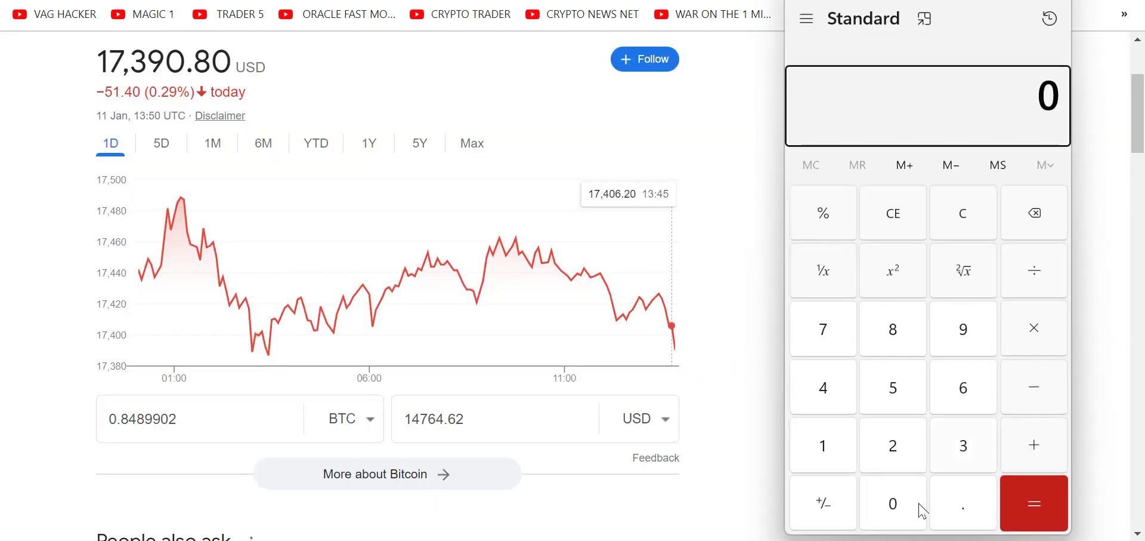
left_click(811, 455)
left_click(816, 391)
left_click(834, 341)
left_click(975, 395)
left_click(827, 395)
left_click(1059, 332)
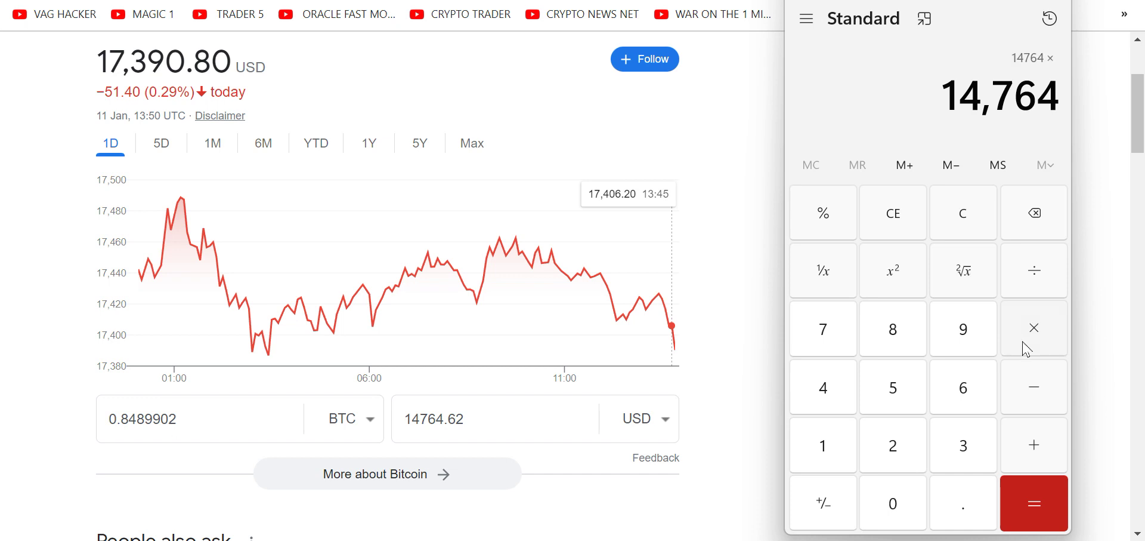
left_click(905, 399)
left_click(894, 506)
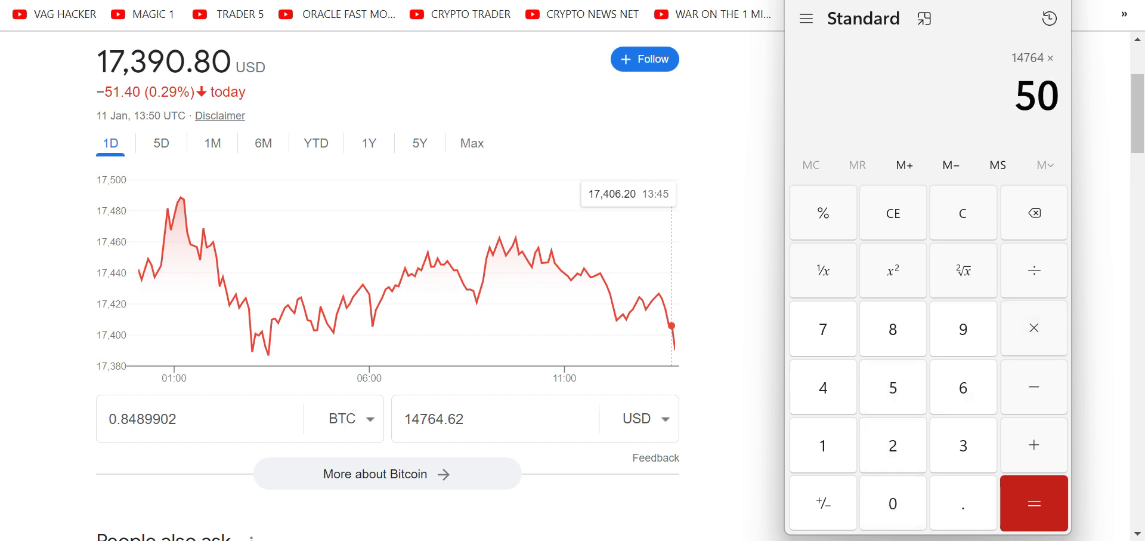
left_click(1066, 507)
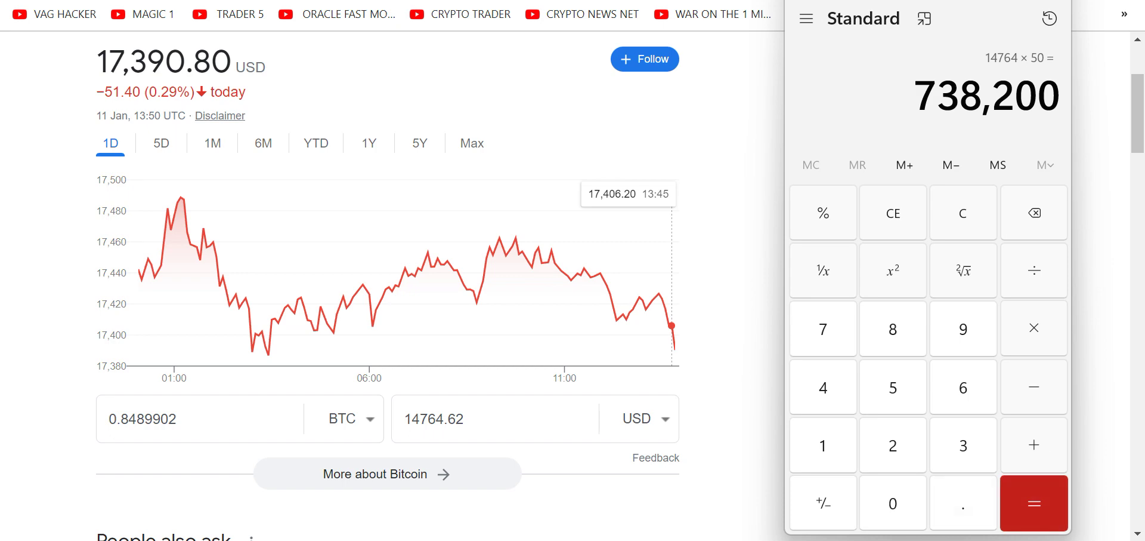
left_click(441, 3)
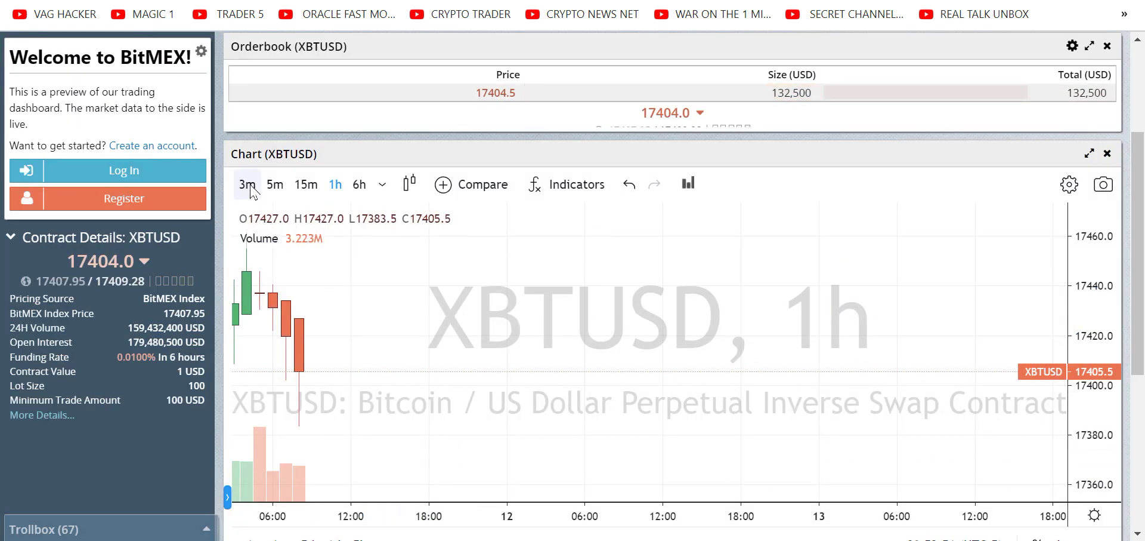
Switch the BitMEX XBTUSD chart to 3-minute, then hourly candles, panning the hourly view
left_click(247, 184)
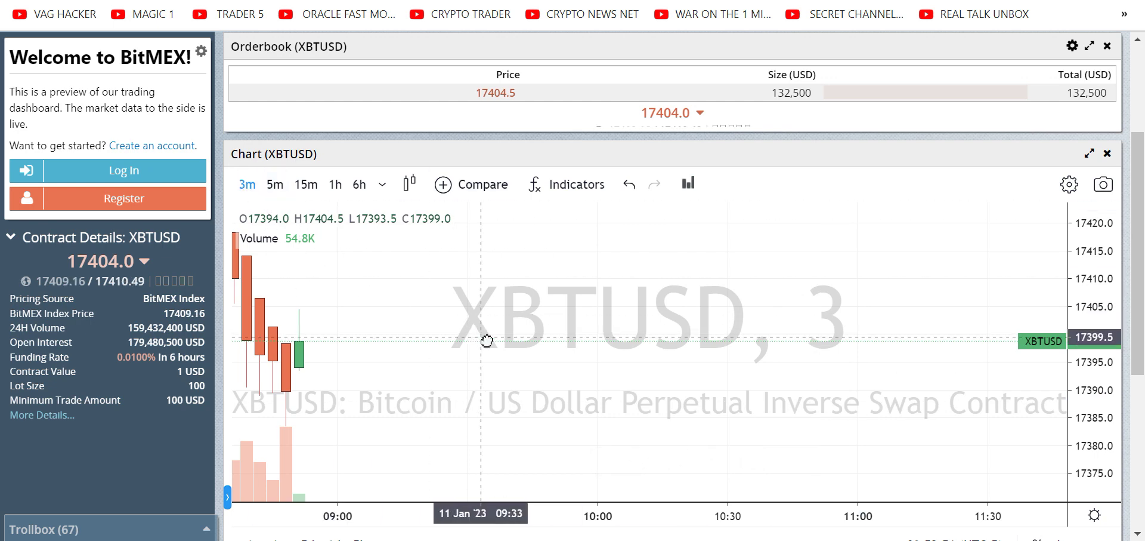
scroll(492, 343, "left", 3)
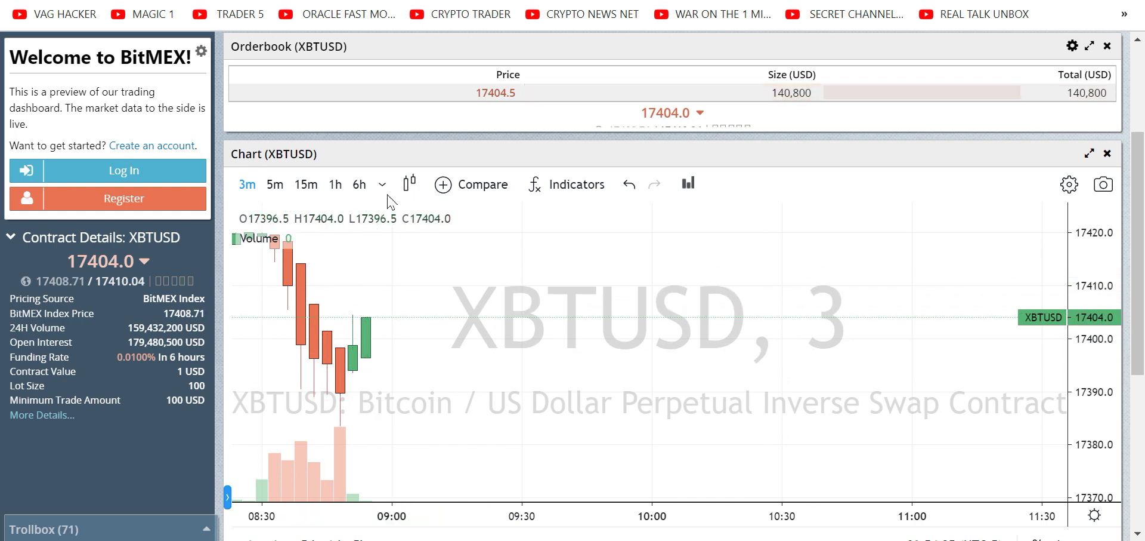
left_click(338, 185)
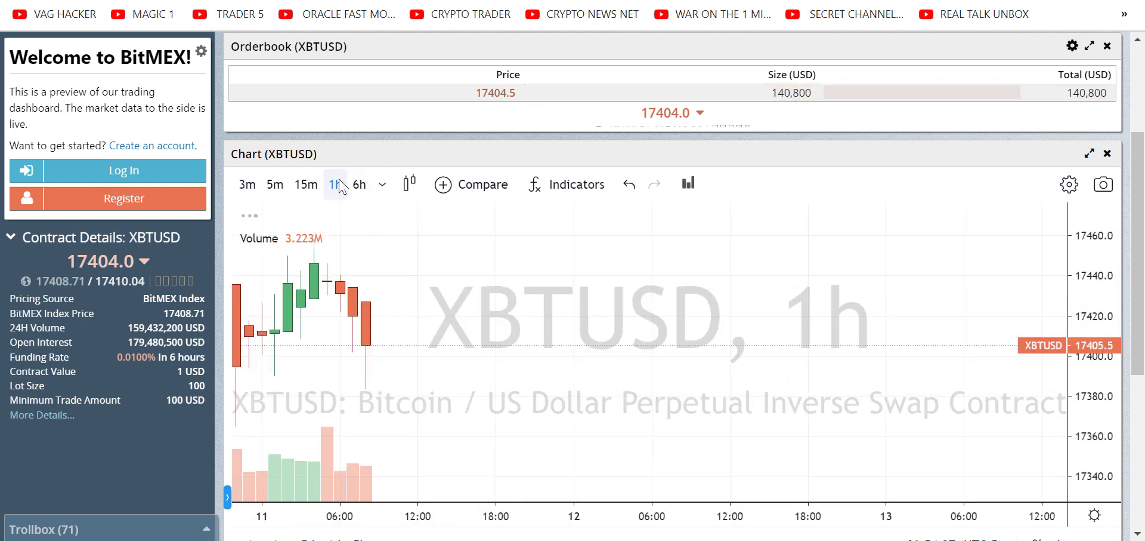
left_click_drag(1050, 328, 354, 342)
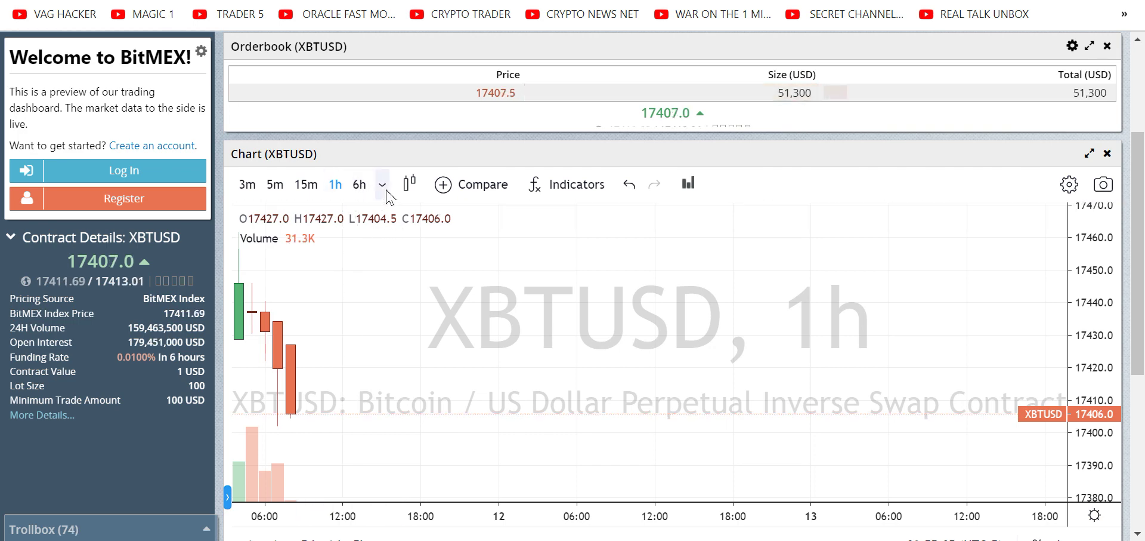
Compare 6-hour and hourly candles, settle on 3-minute, note last price 17407.0, and pan earlier
left_click(361, 191)
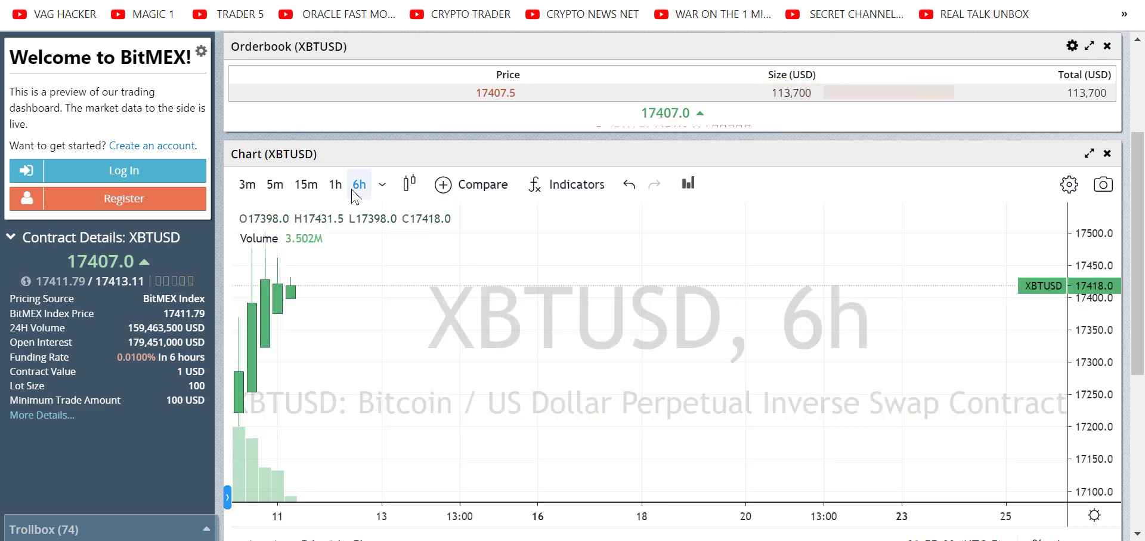
left_click(343, 192)
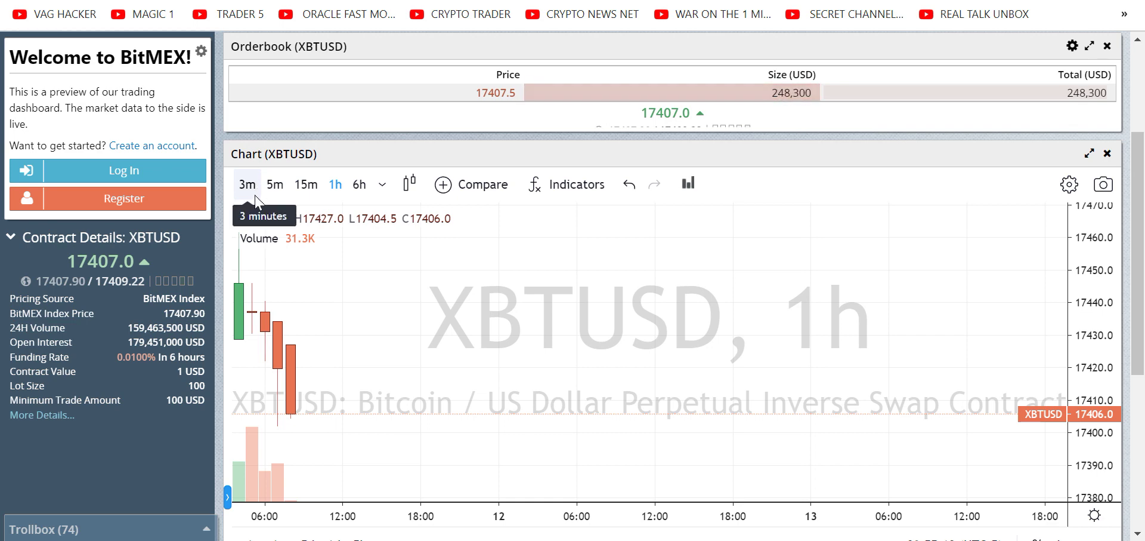
left_click(244, 195)
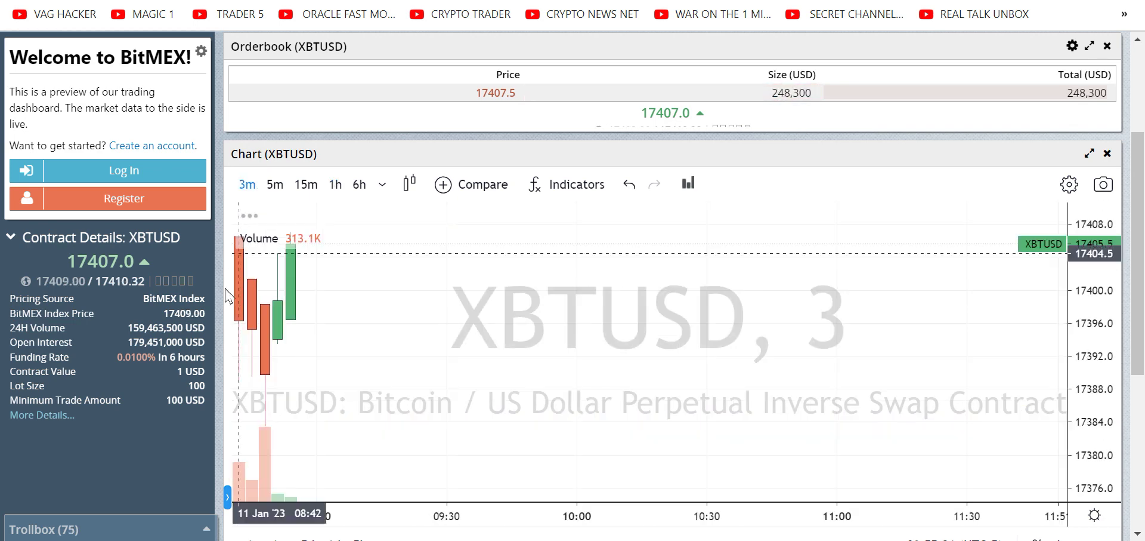
left_click_drag(689, 112, 634, 126)
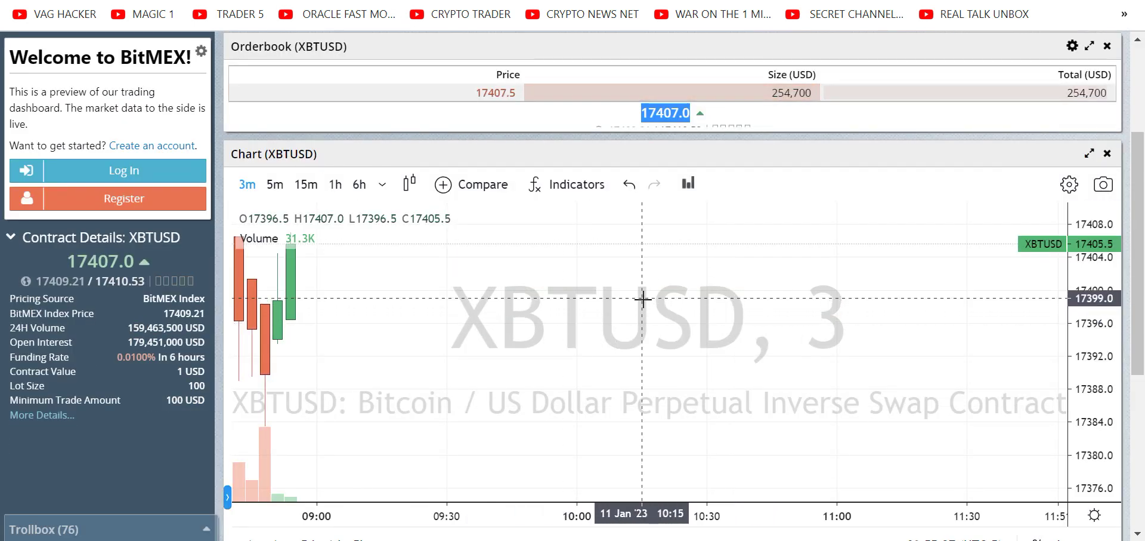
left_click_drag(423, 292, 596, 292)
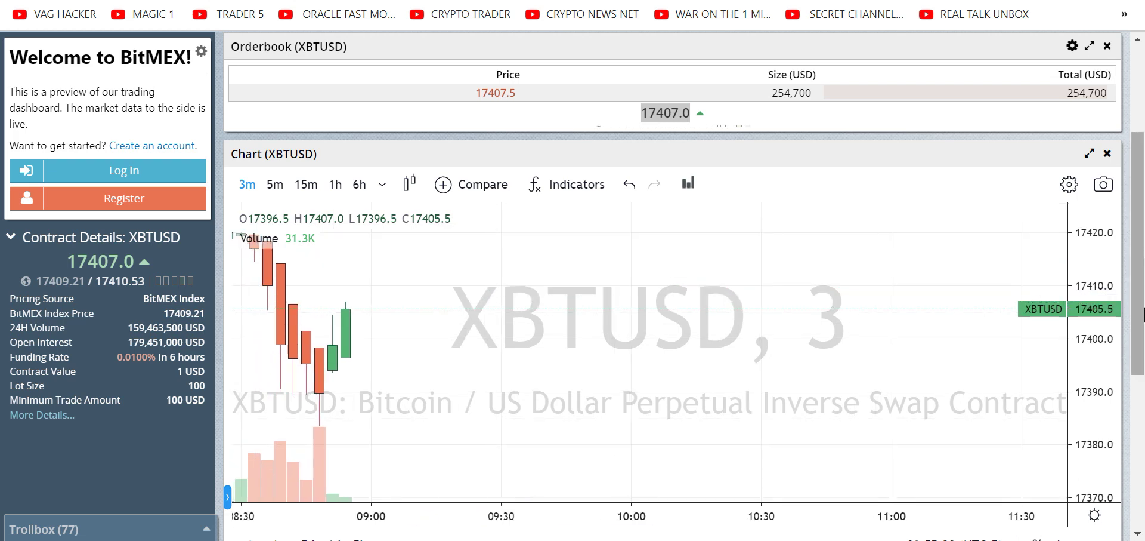
left_click_drag(447, 386, 453, 389)
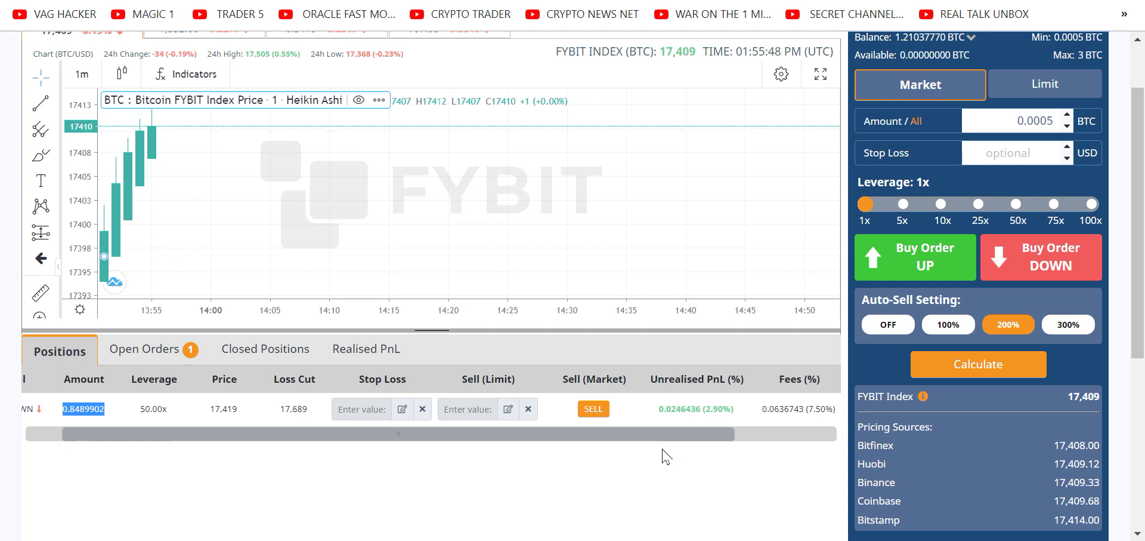
Inspect the short position's fees and scroll the table to its opening date and back
left_click_drag(817, 411, 733, 452)
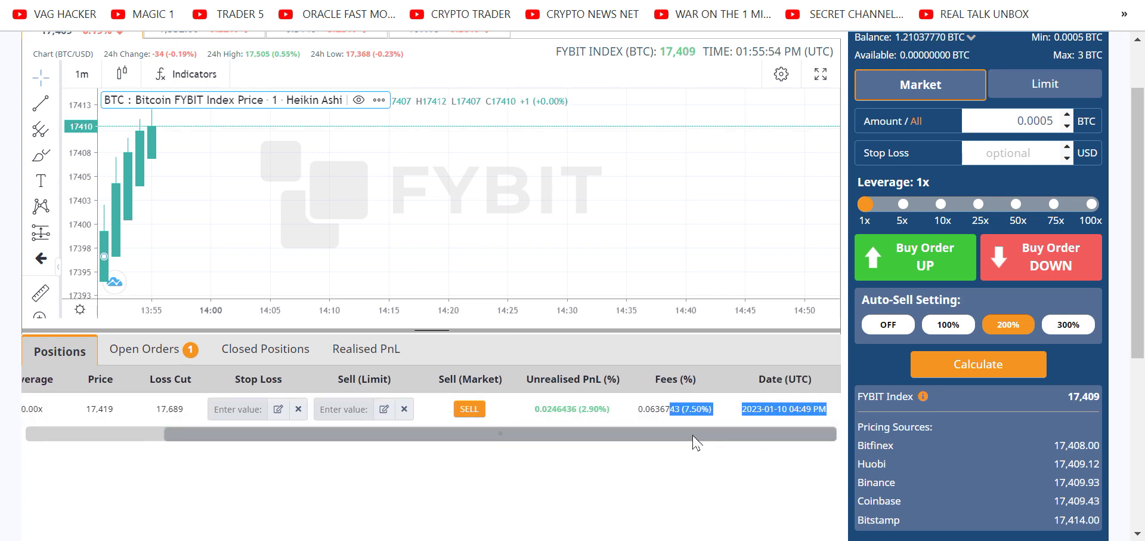
left_click(706, 405)
left_click_drag(712, 409, 690, 409)
left_click_drag(481, 440, 301, 448)
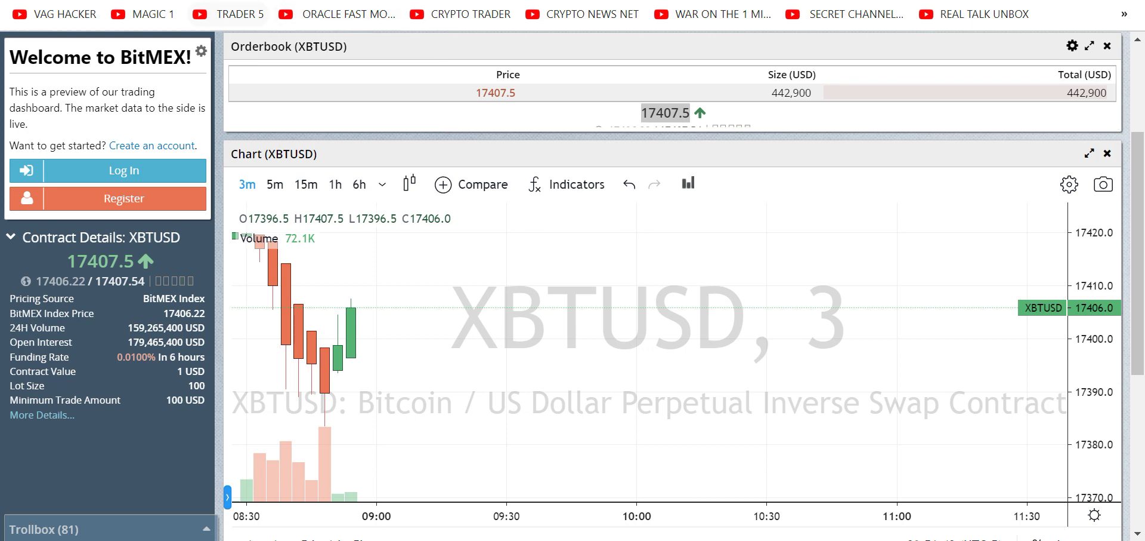
In Discord, browse the ravinite-social-club and daily-trade-updates channels, scrolling up through updates
left_click(358, 1)
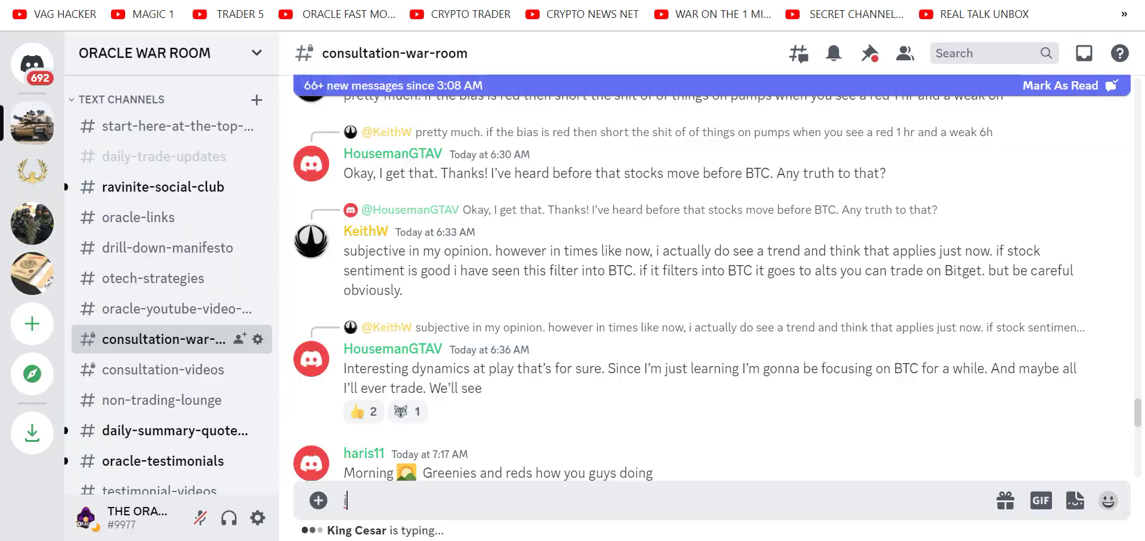
left_click(142, 181)
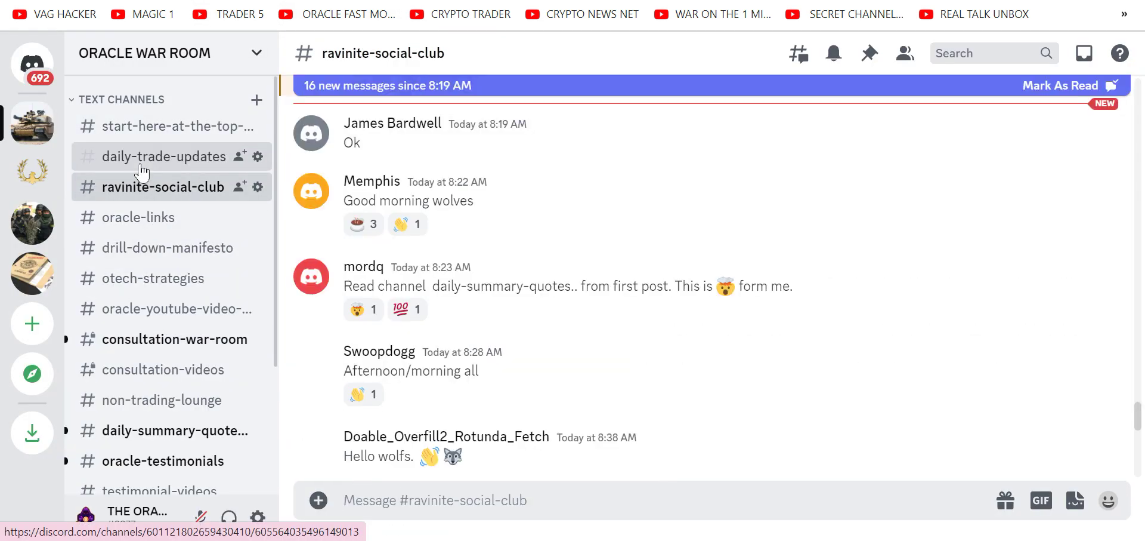
left_click(154, 157)
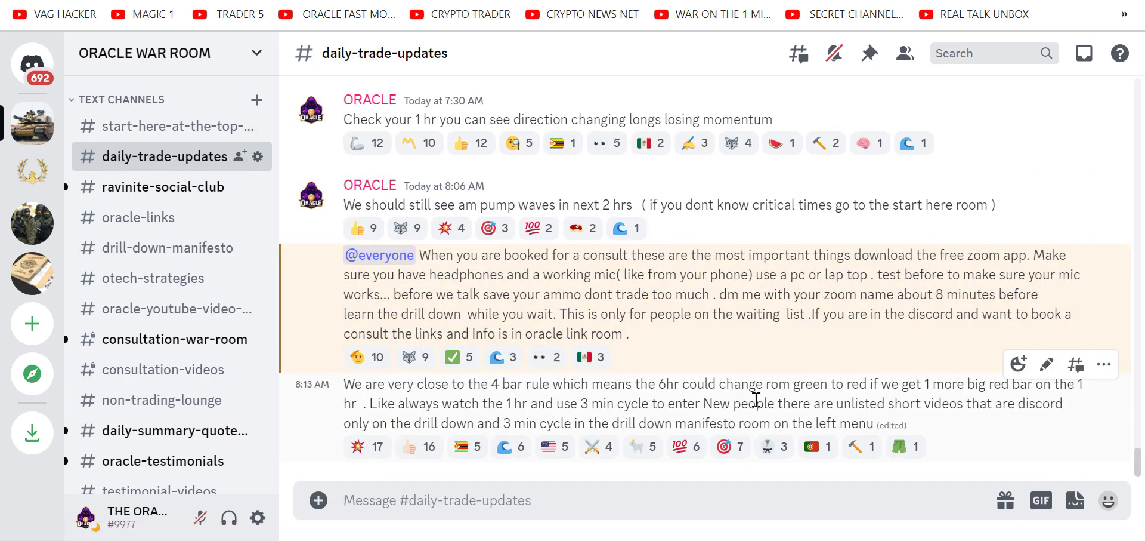
scroll(755, 402, "up", 20)
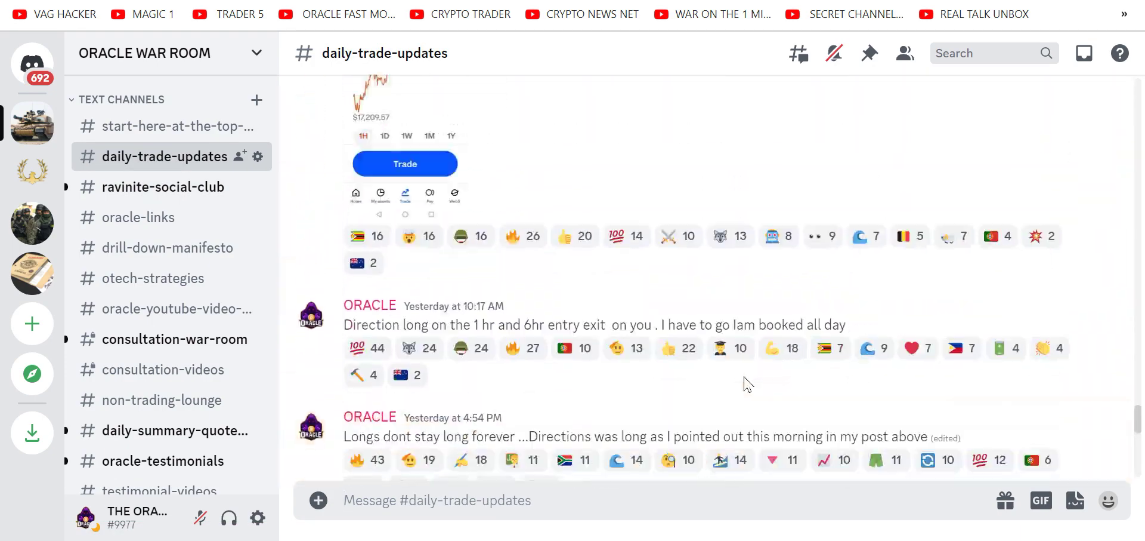
scroll(746, 384, "up", 15)
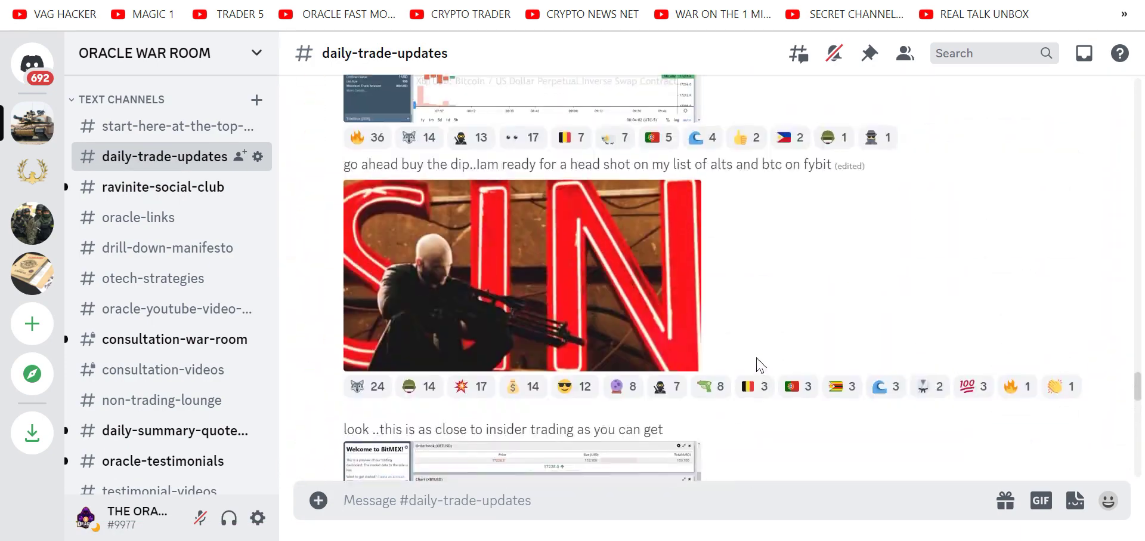
scroll(752, 367, "up", 8)
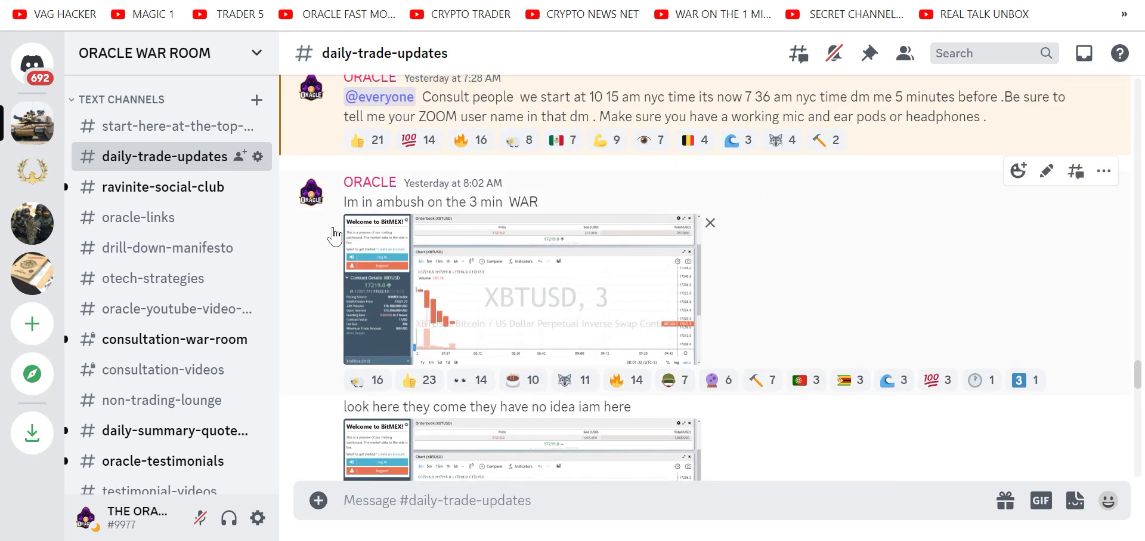
Open #oracle-testimonials and scroll down to the 19.68% unrealised PnL testimonial
left_click(144, 468)
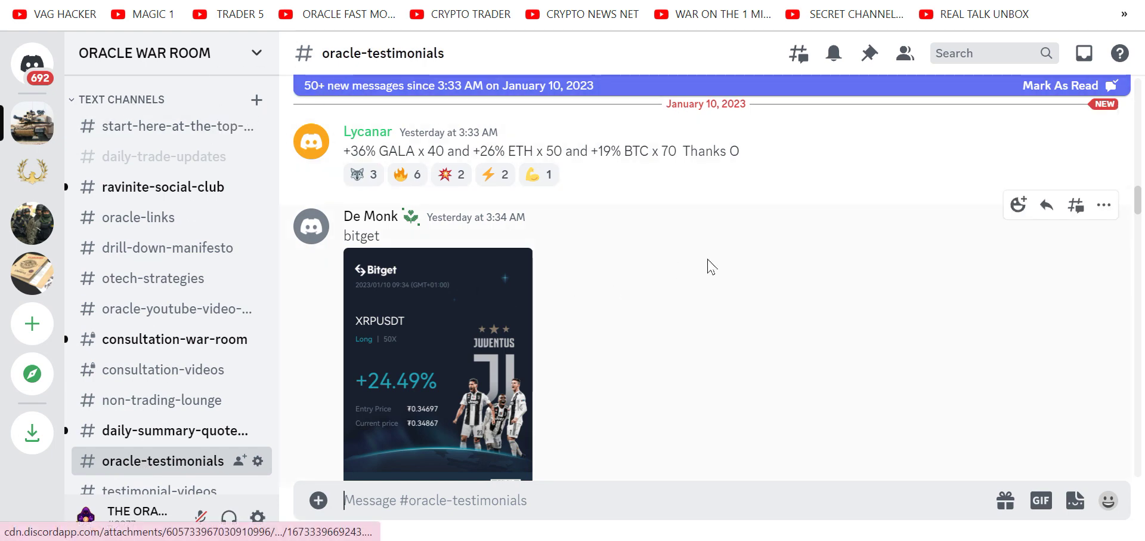
scroll(779, 251, "down", 1)
scroll(779, 250, "down", 5)
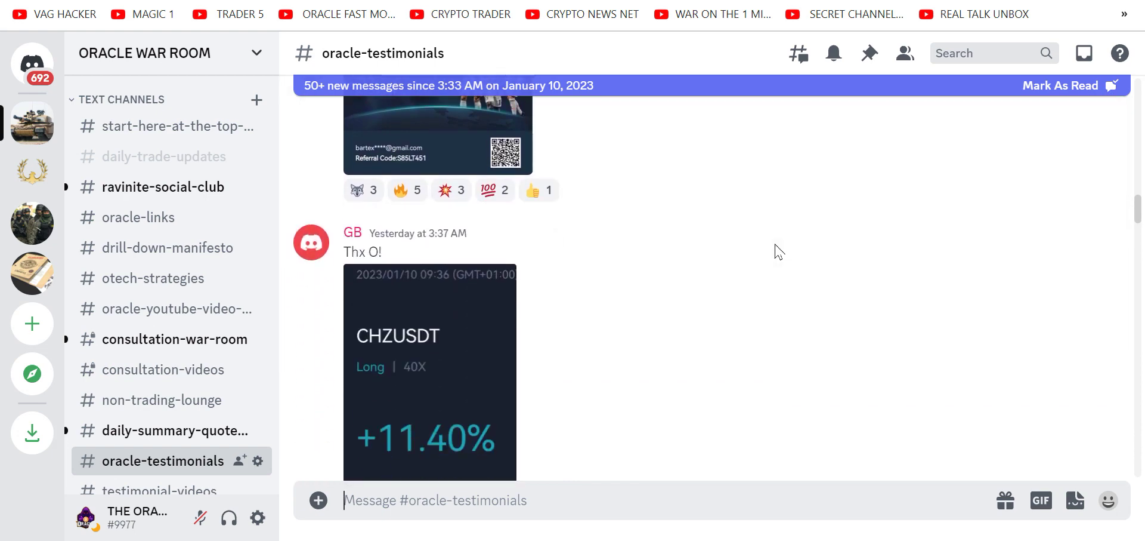
scroll(770, 266, "down", 4)
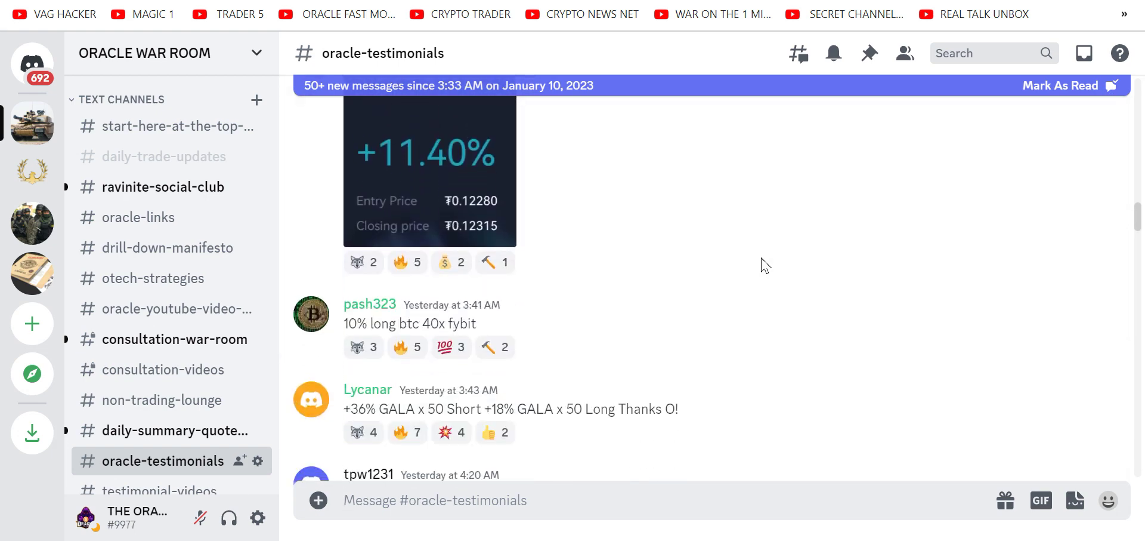
scroll(770, 267, "down", 1)
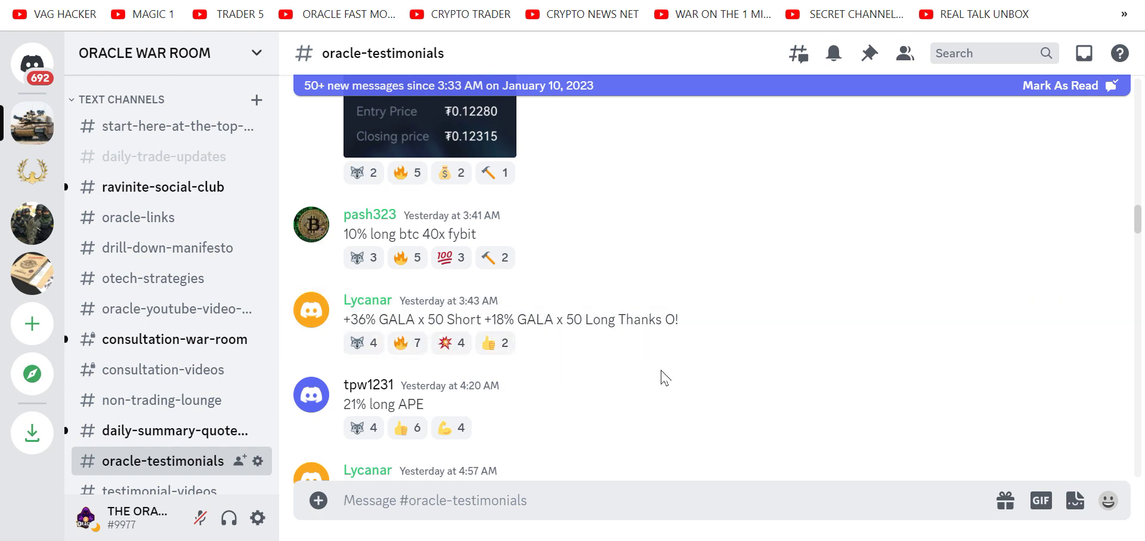
scroll(782, 342, "down", 3)
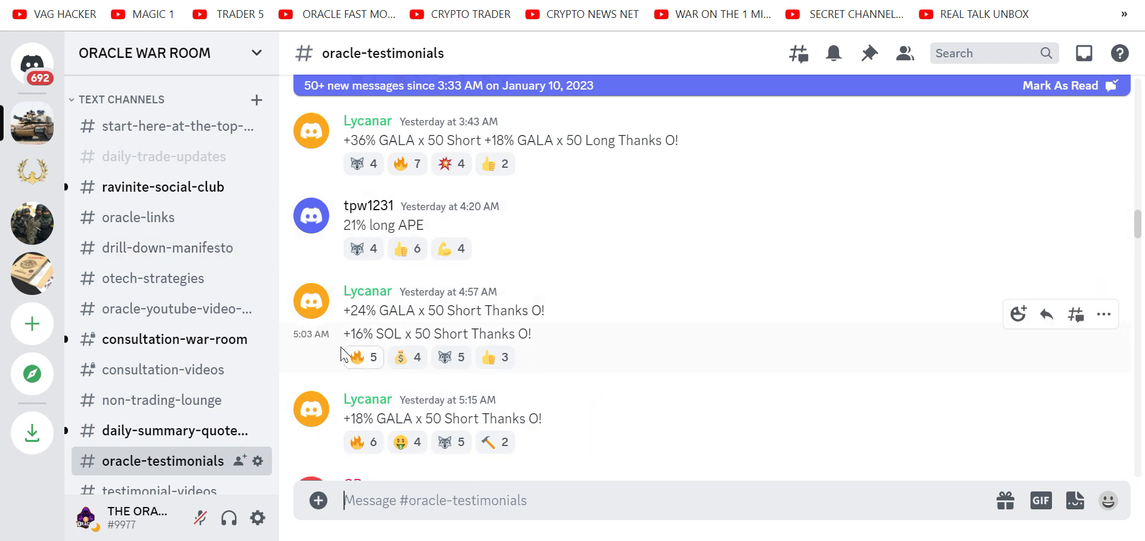
scroll(696, 215, "down", 5)
scroll(686, 216, "down", 10)
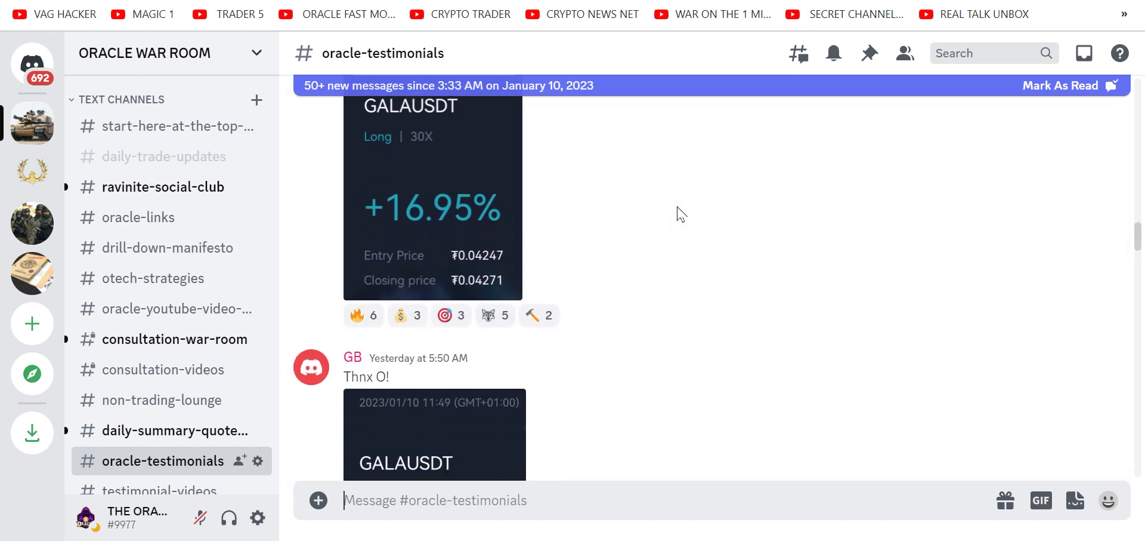
scroll(680, 215, "down", 9)
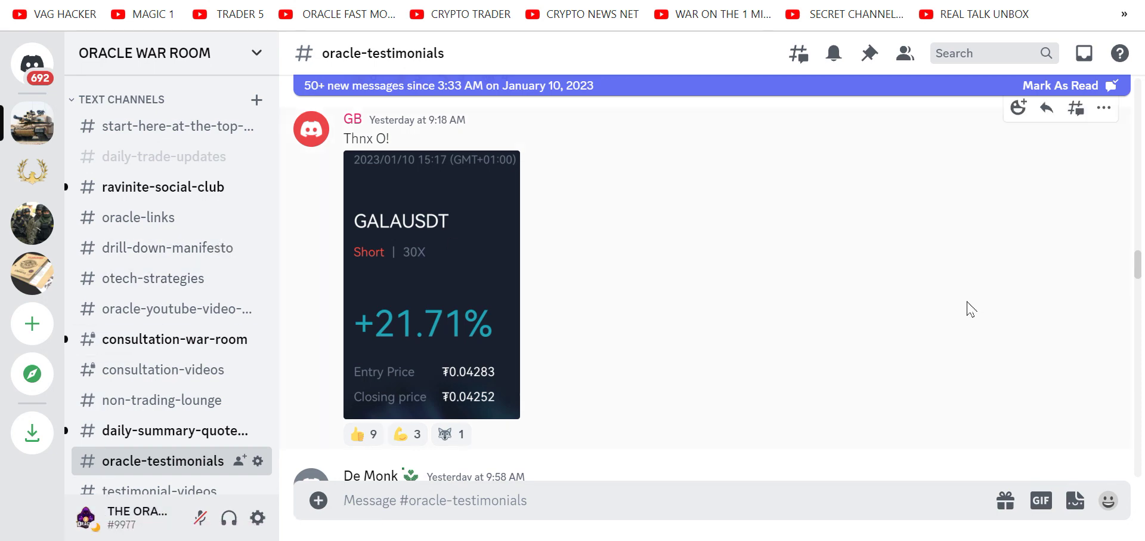
scroll(968, 306, "down", 6)
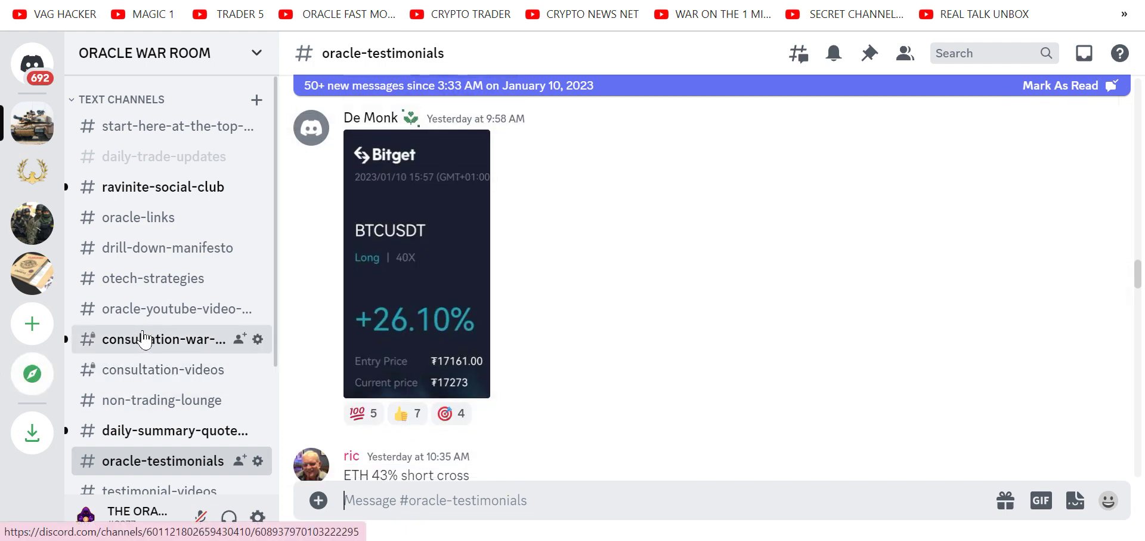
scroll(667, 243, "down", 6)
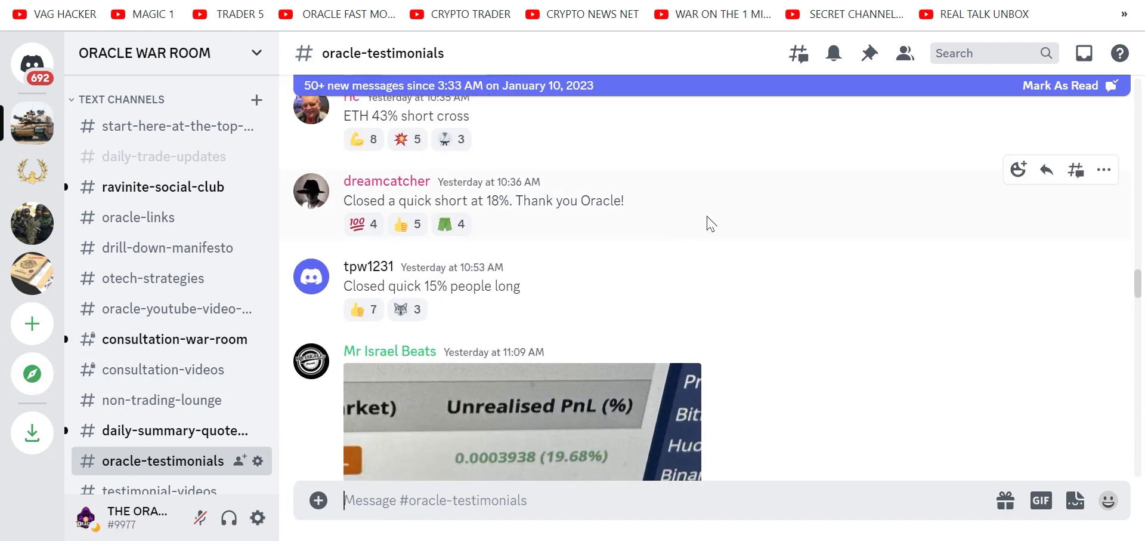
scroll(776, 203, "down", 3)
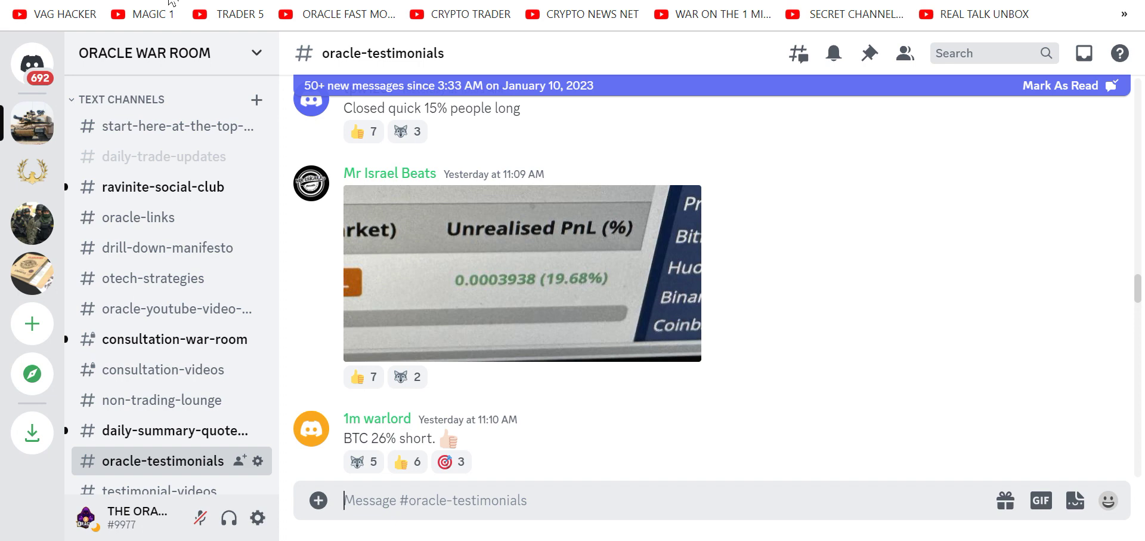
View the BitMEX XBTUSD 3-minute chart, then switch back to the FYBIT tab
left_click(169, 2)
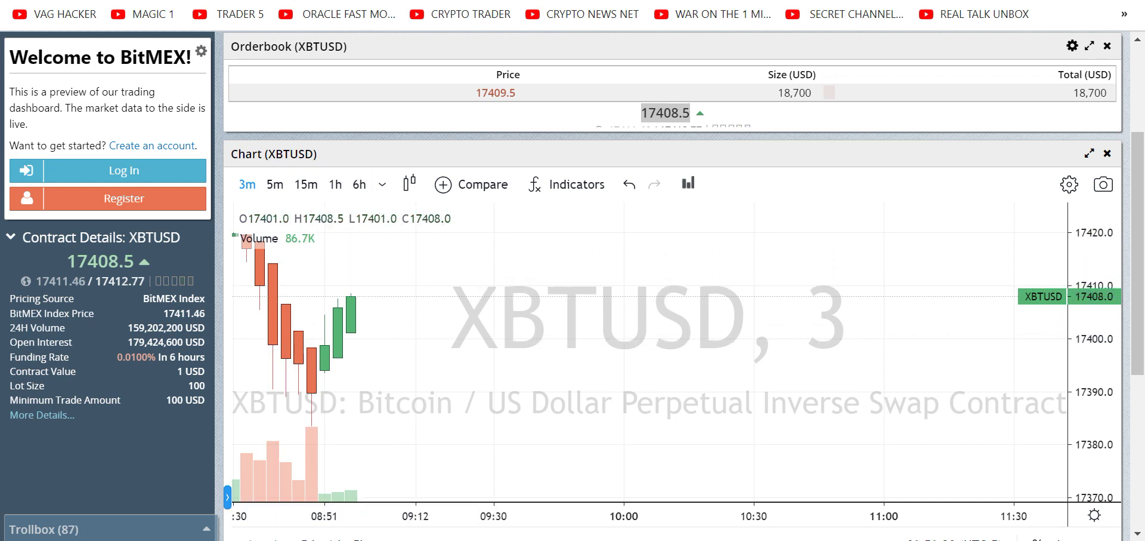
key("ctrl+Tab")
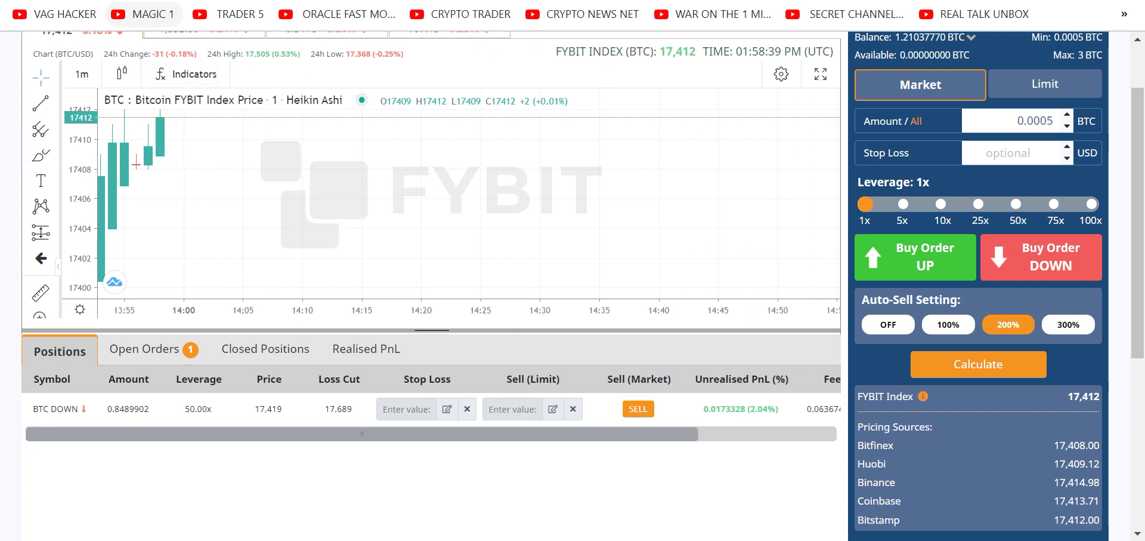
Scroll the FYBIT trading page back up to the top
scroll(340, 122, "up", 2)
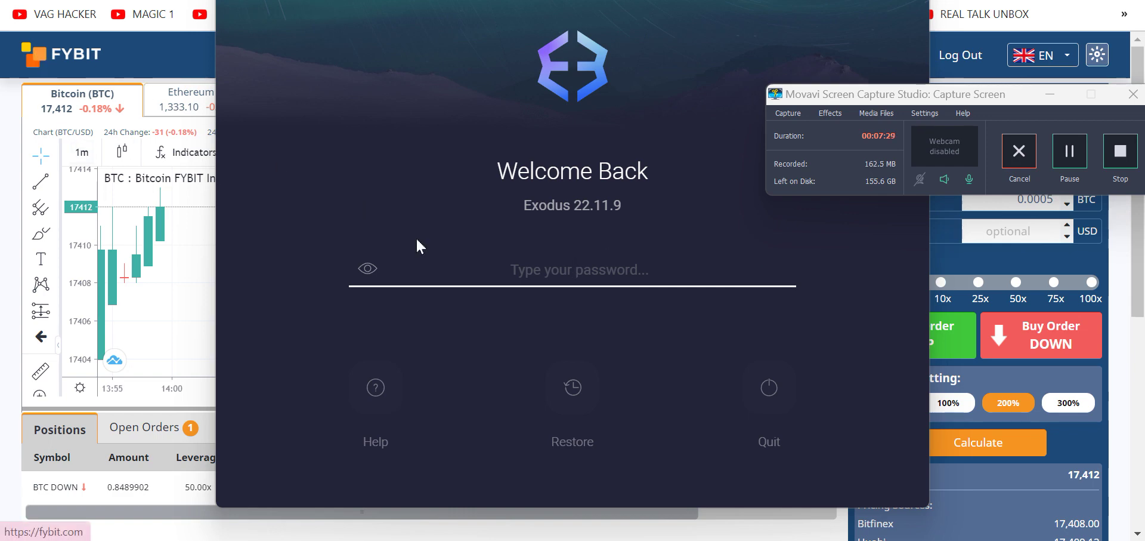
Quit the Exodus 22.11.9 Welcome Back screen without entering the password
left_click(774, 398)
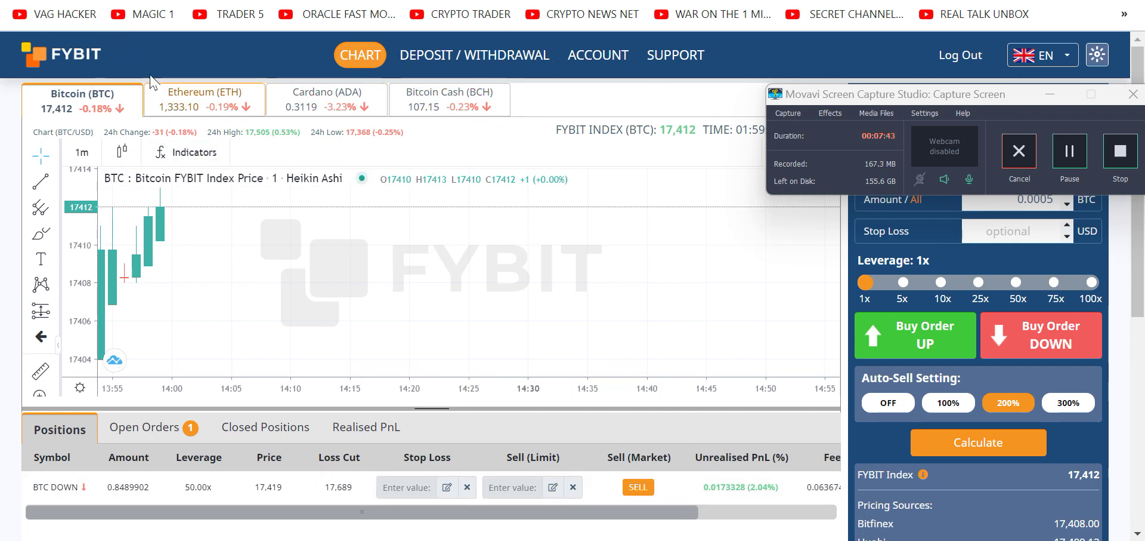
Open the BitMEX XBTUSD dashboard and view its chart at 6-hour, then 1-hour candles
left_click(168, 3)
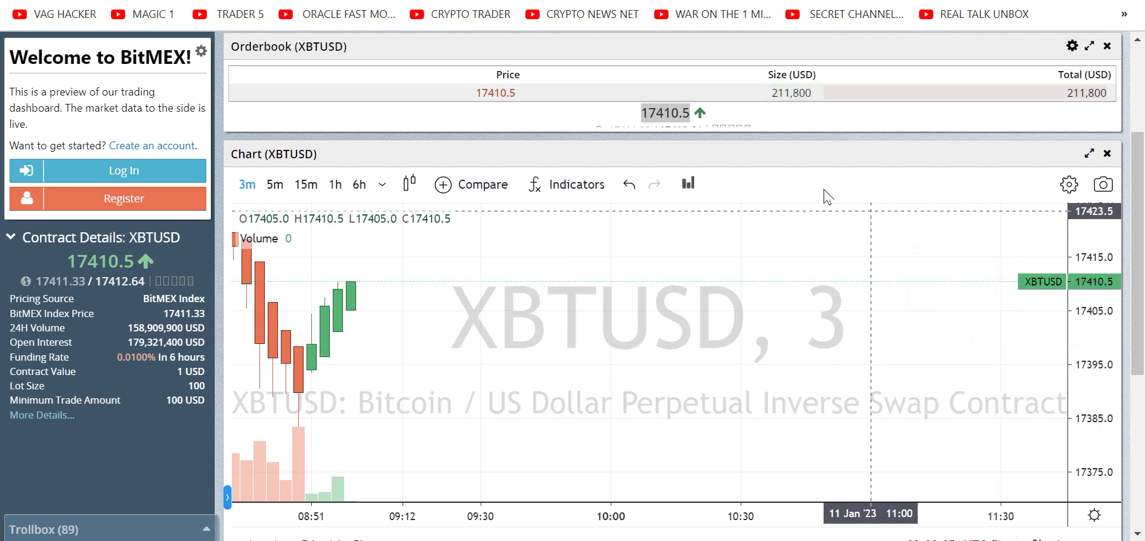
left_click(359, 184)
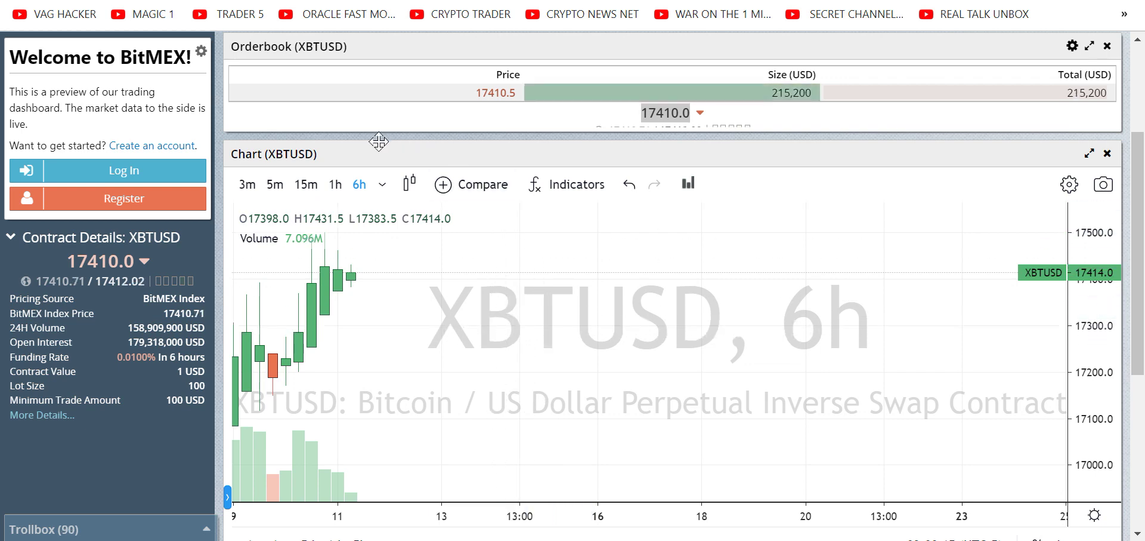
left_click(336, 184)
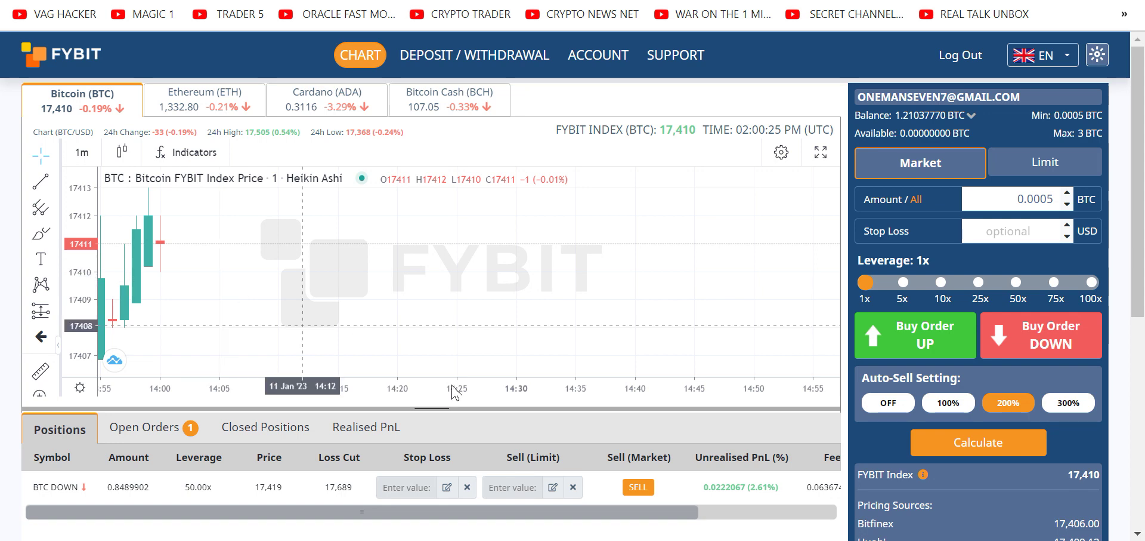
Compare the 50x BTC DOWN position's 17,689 Loss Cut with the pending BUY order's amount
left_click_drag(1139, 189, 1143, 256)
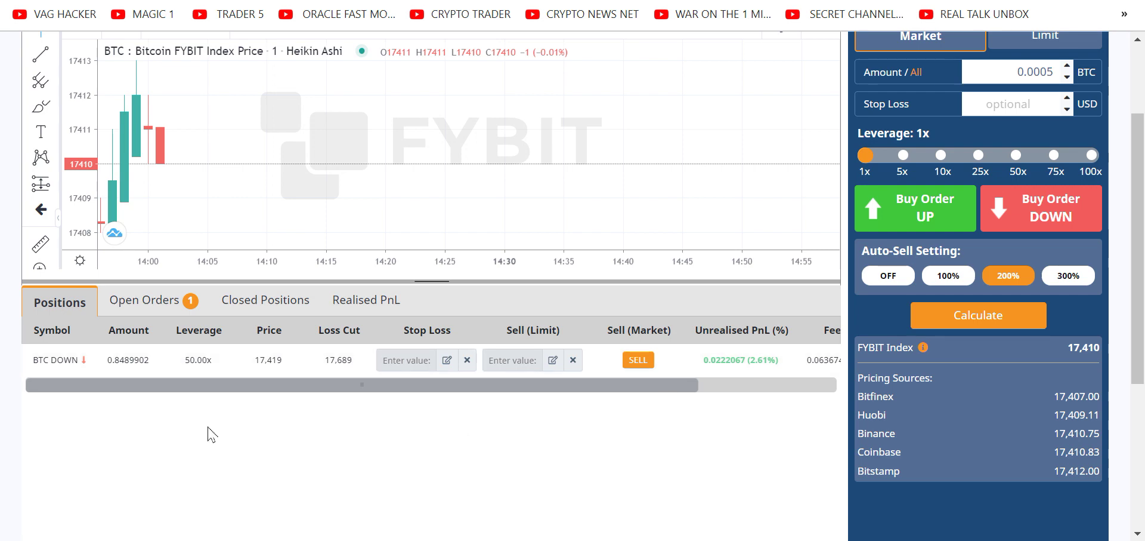
left_click(154, 307)
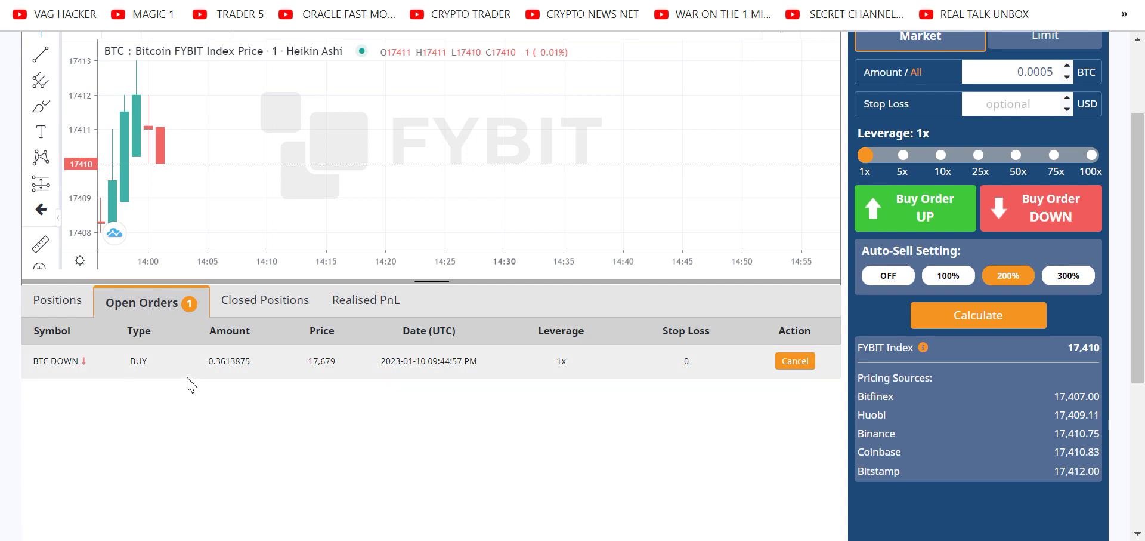
left_click(40, 301)
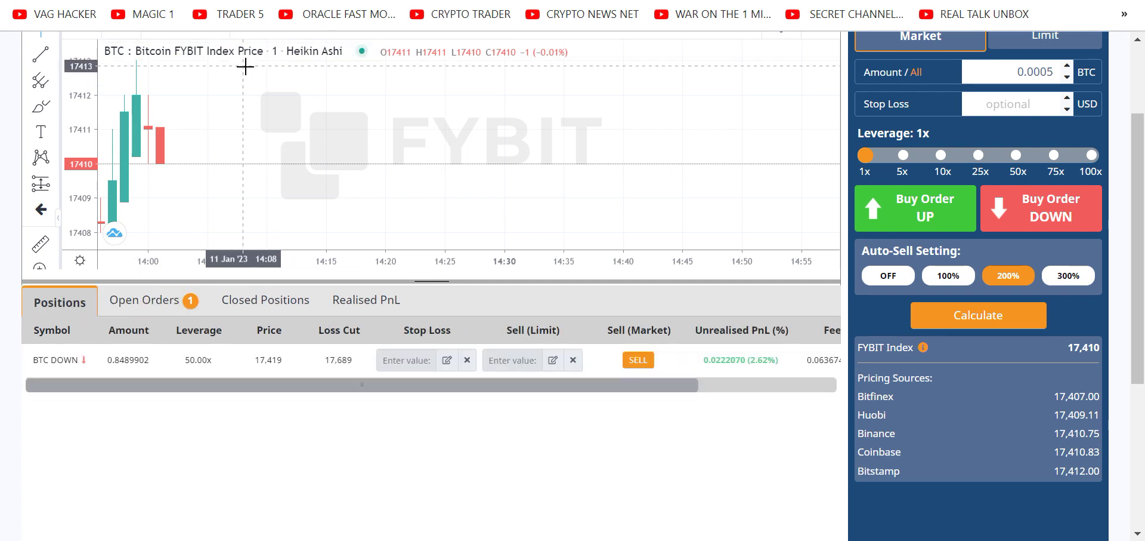
double_click(332, 360)
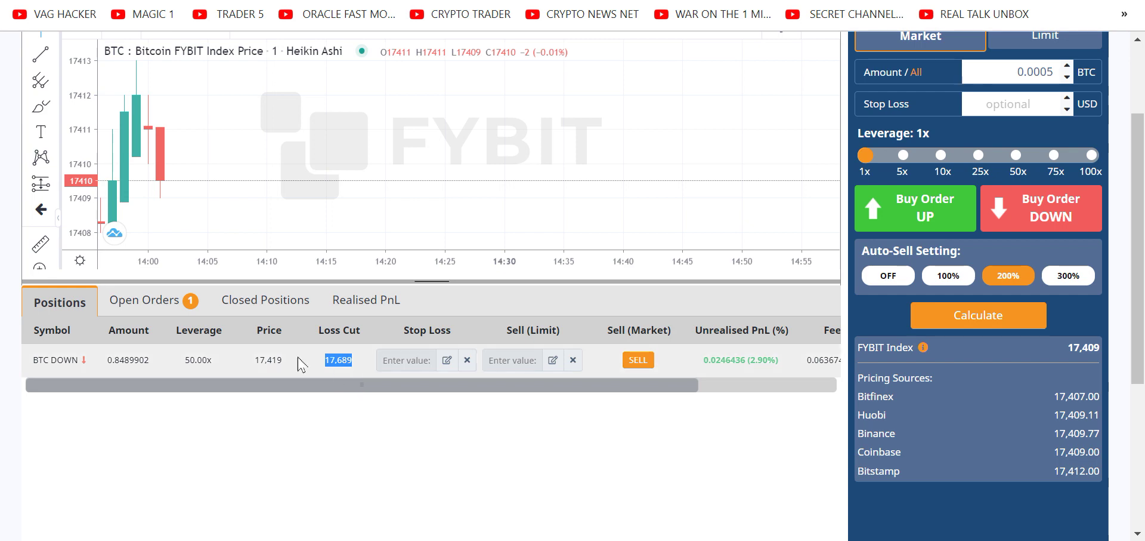
left_click(158, 301)
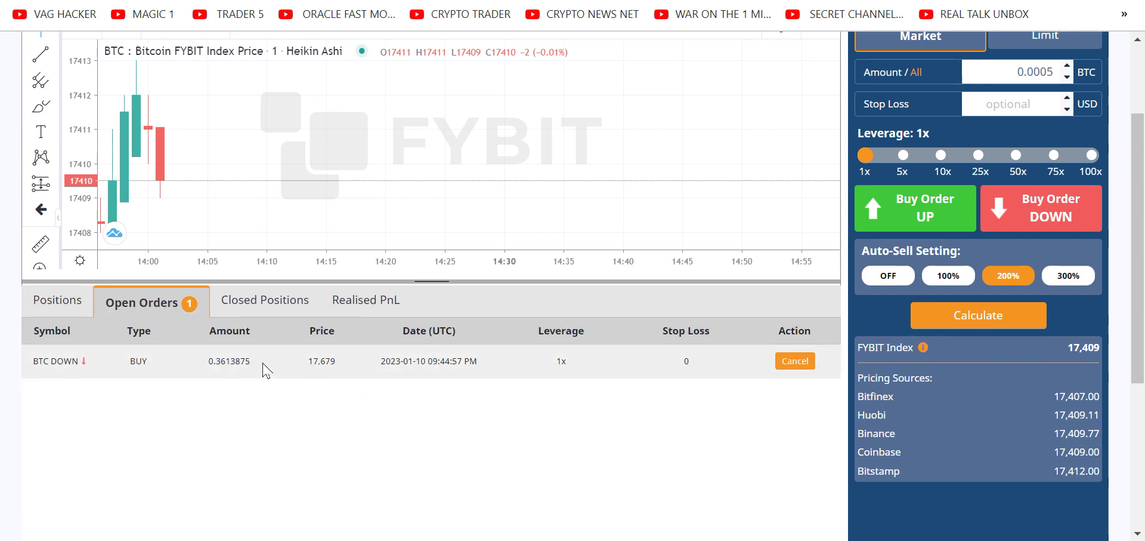
left_click_drag(249, 362, 215, 361)
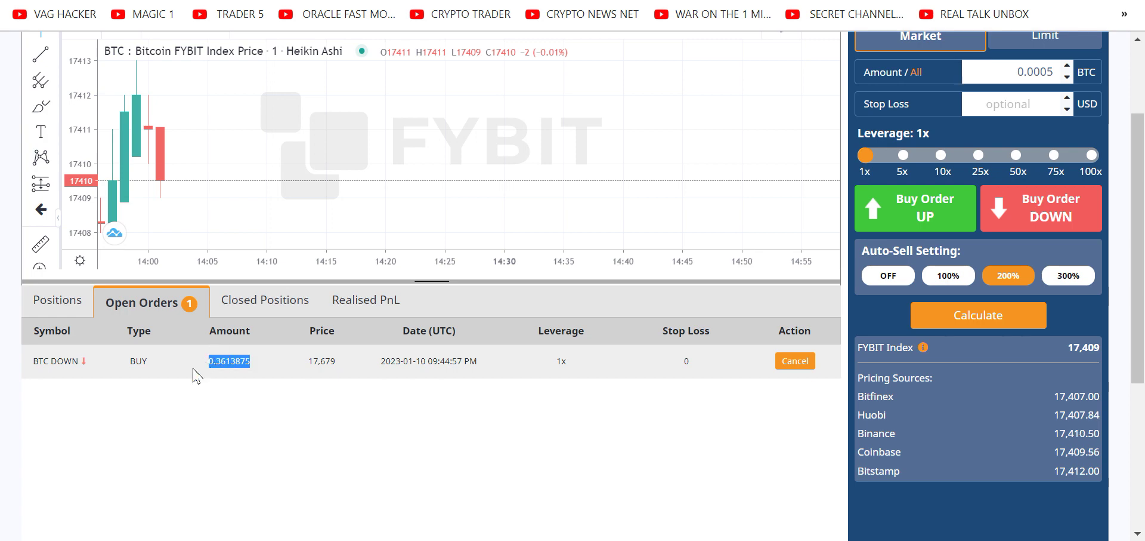
left_click(57, 301)
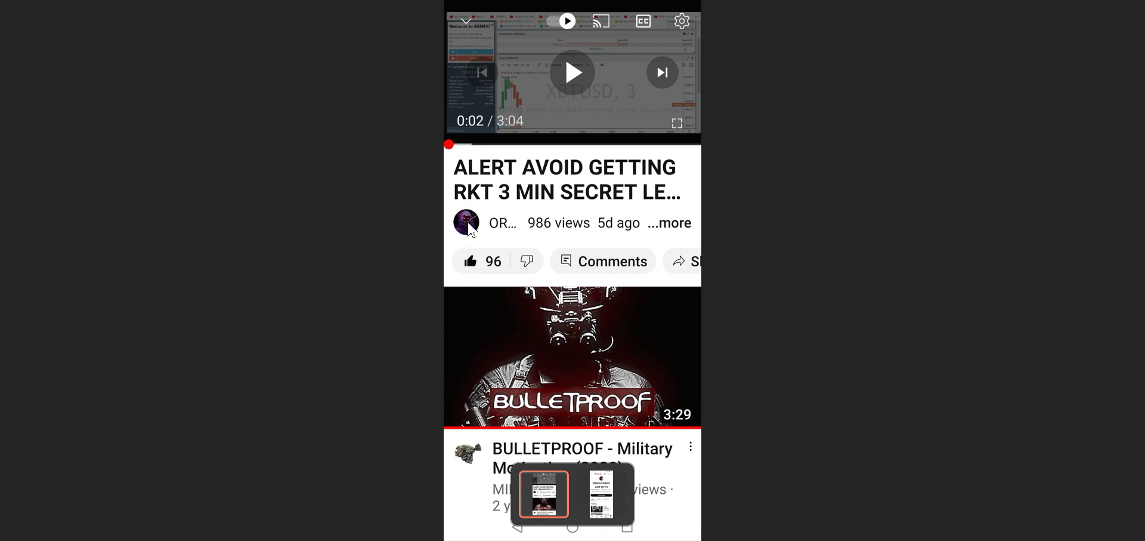
View the ORACLE MAGIC AND MYTH YouTube channel, then return to FYBIT's trading page
key("alt+Tab")
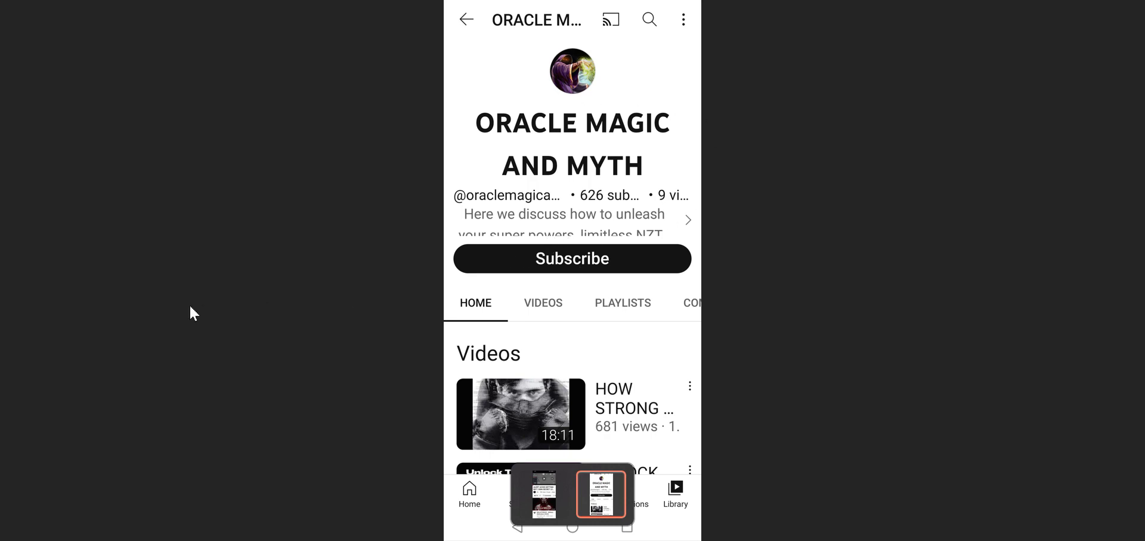
key("alt+Tab")
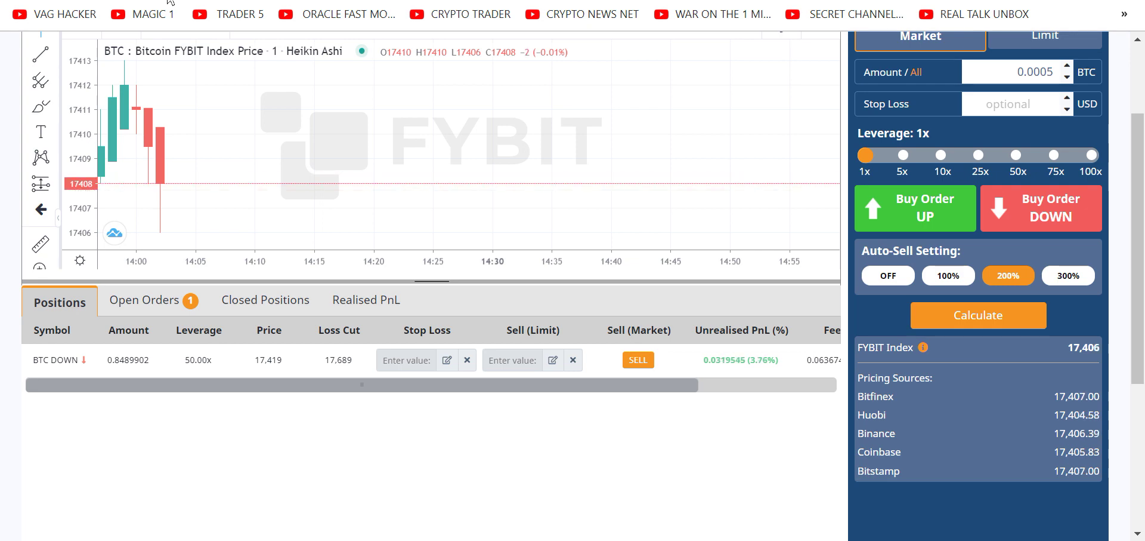
Hide the volume bars on BitMEX's hourly XBTUSD chart, then move on to Bitget's login page
left_click(169, 1)
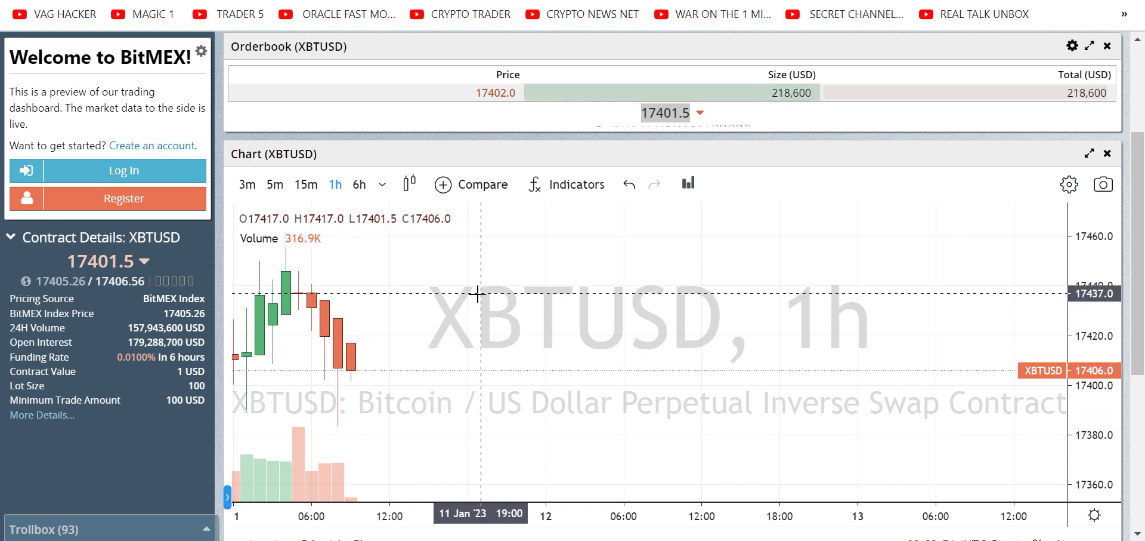
right_click(295, 486)
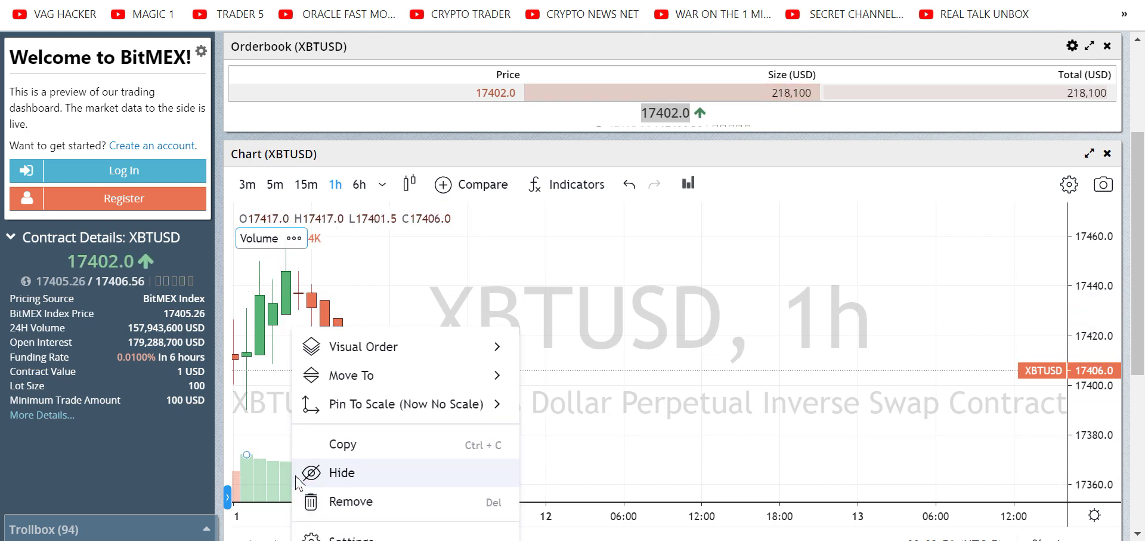
left_click(338, 500)
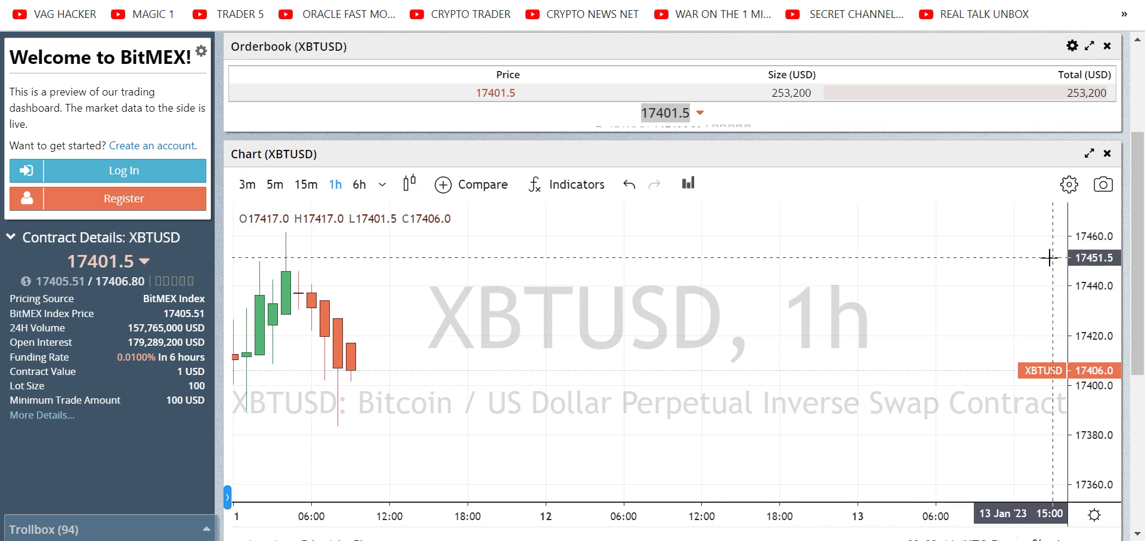
left_click(169, 0)
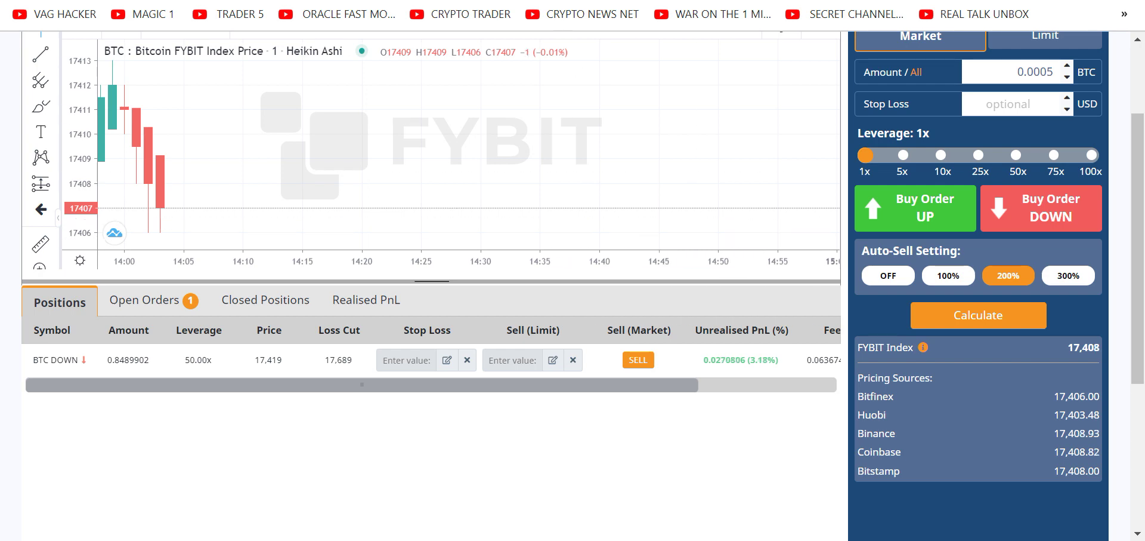
key("ctrl+Tab")
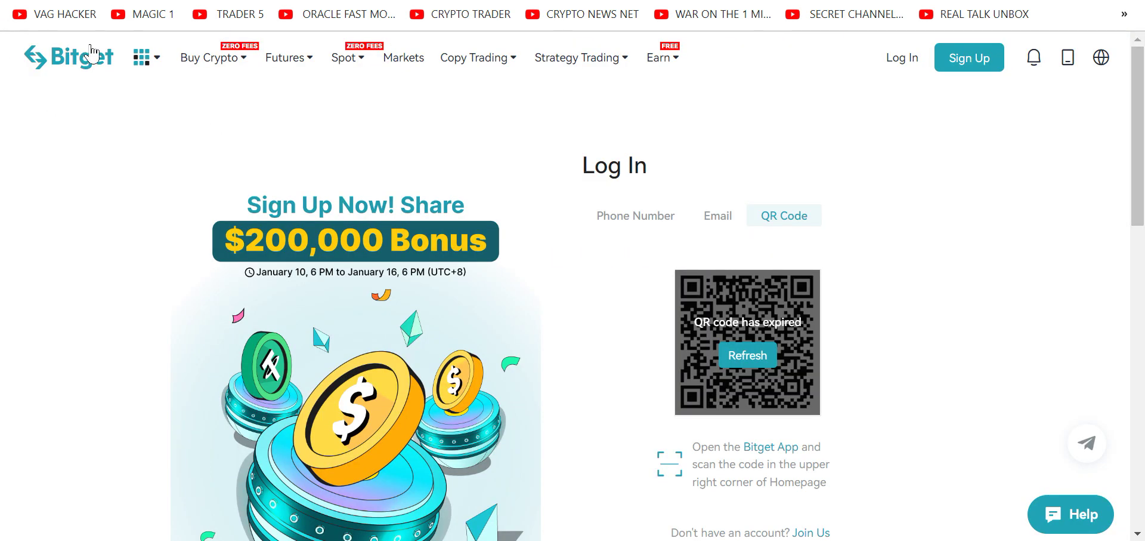
Flip back to FYBIT's trading page, then over to the Bitget login page again
key("ctrl+Tab")
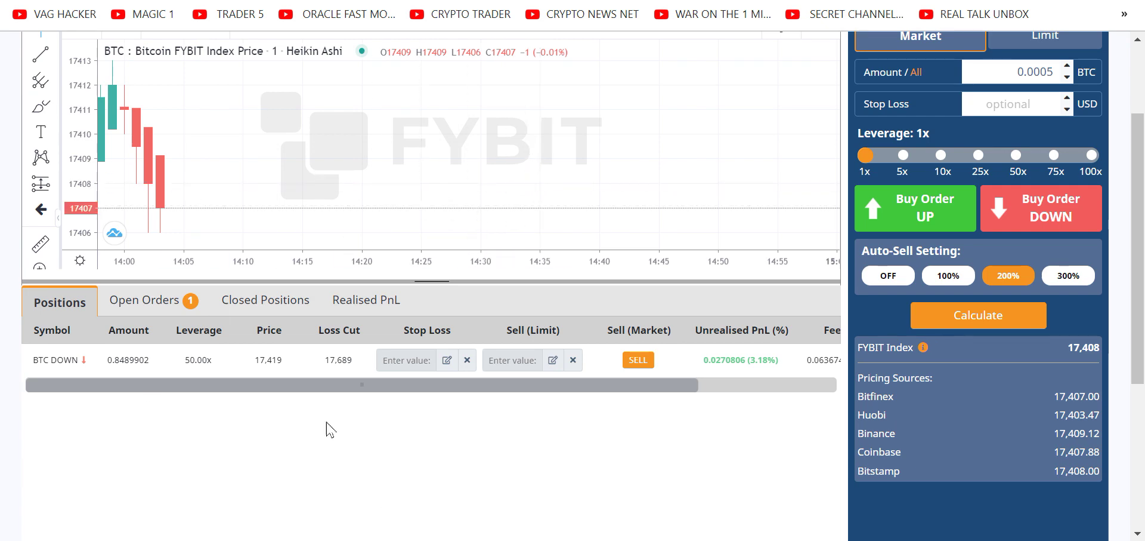
key("ctrl+Tab")
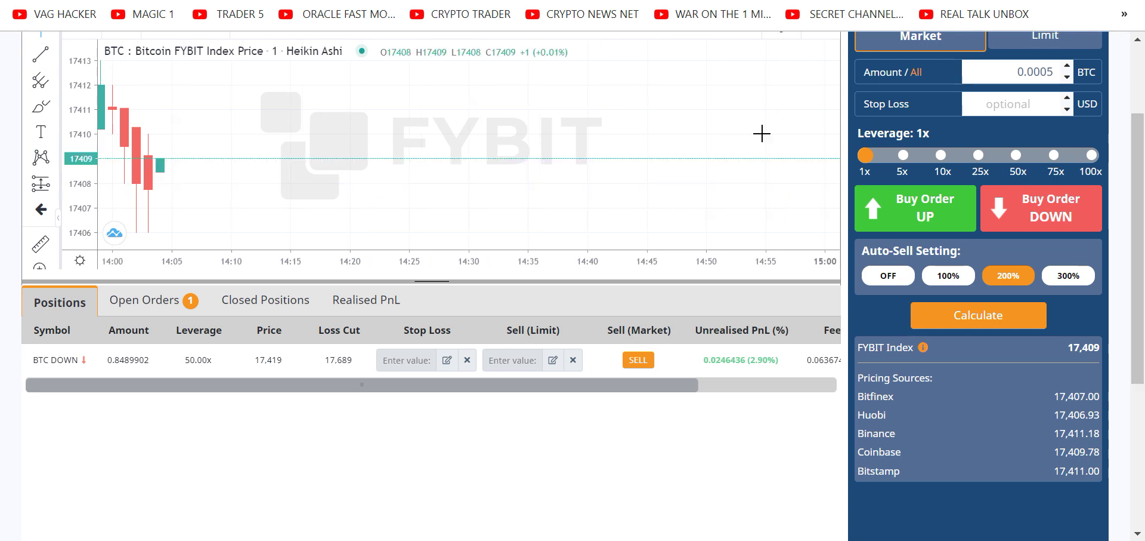
Set the next BTC order's leverage to 50x, then glance at BitMEX's XBTUSD chart
left_click(979, 156)
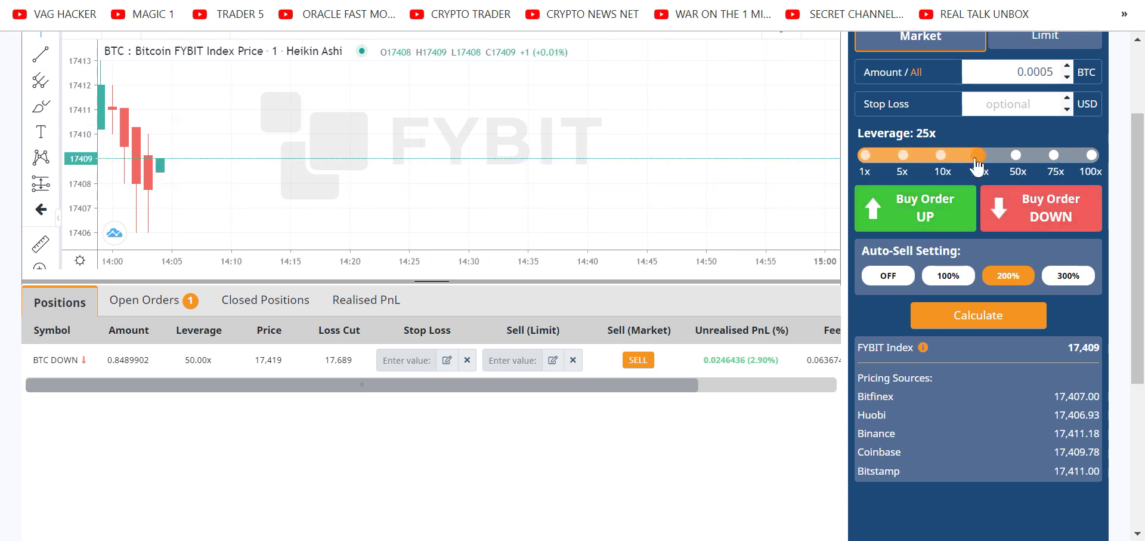
left_click(951, 158)
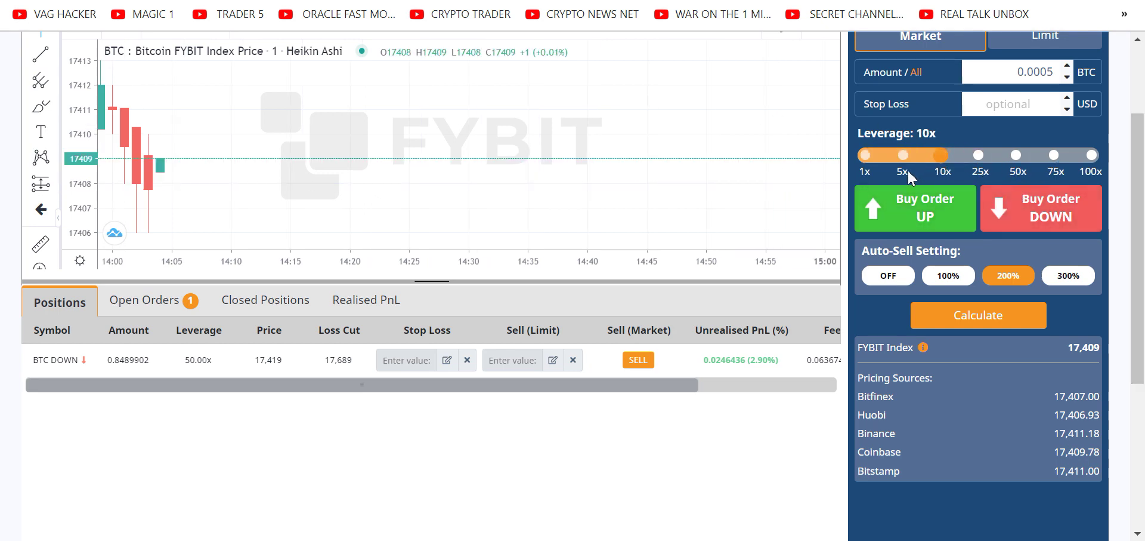
left_click(1017, 160)
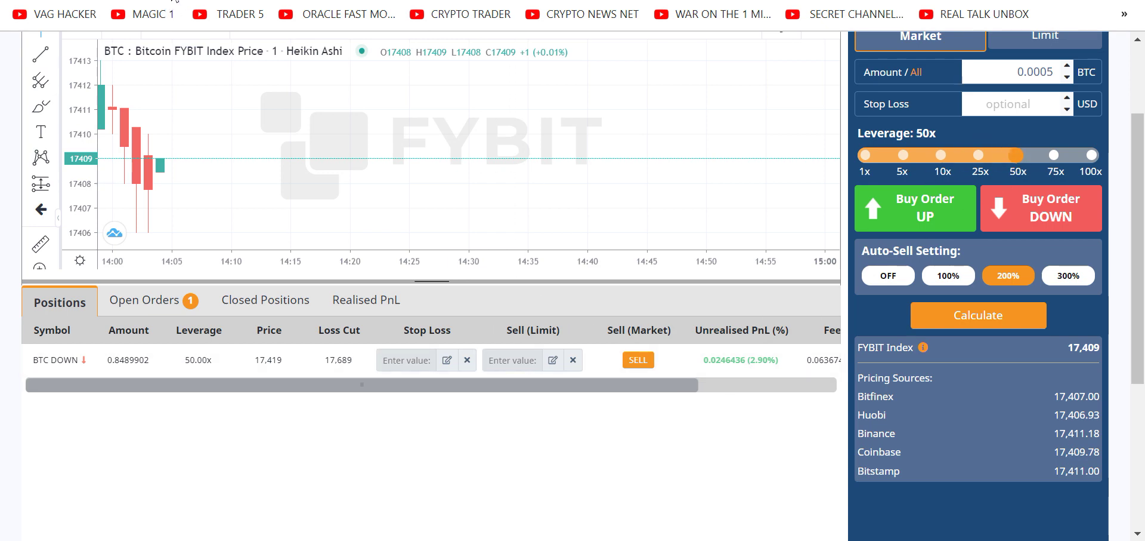
left_click(165, 1)
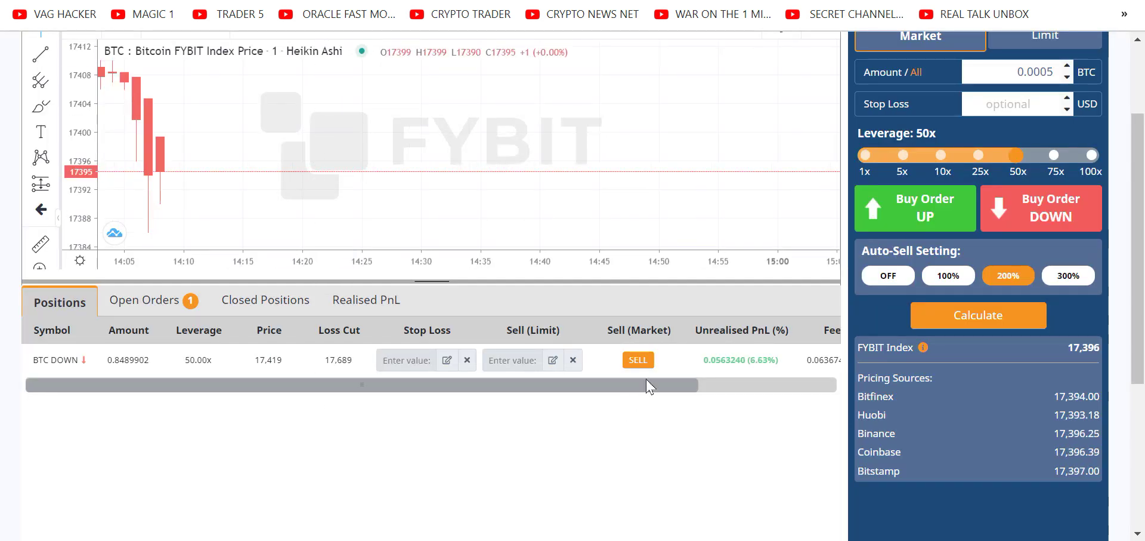
Scroll the positions table and keep the 1-minute BTC chart in Heikin Ashi style
left_click_drag(647, 383, 693, 386)
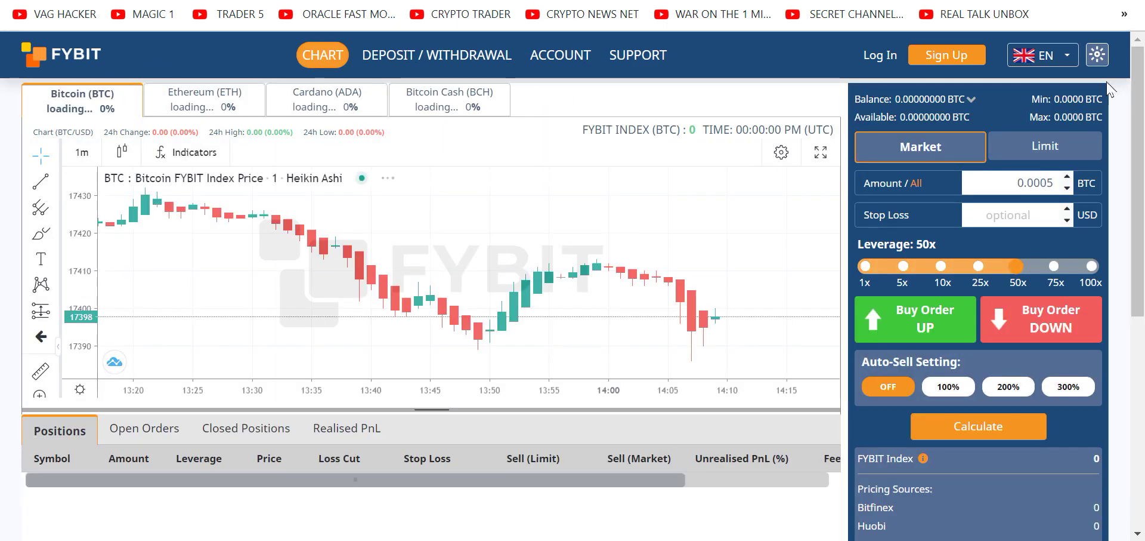
left_click(122, 154)
left_click(173, 272)
scroll(769, 298, "right", 10)
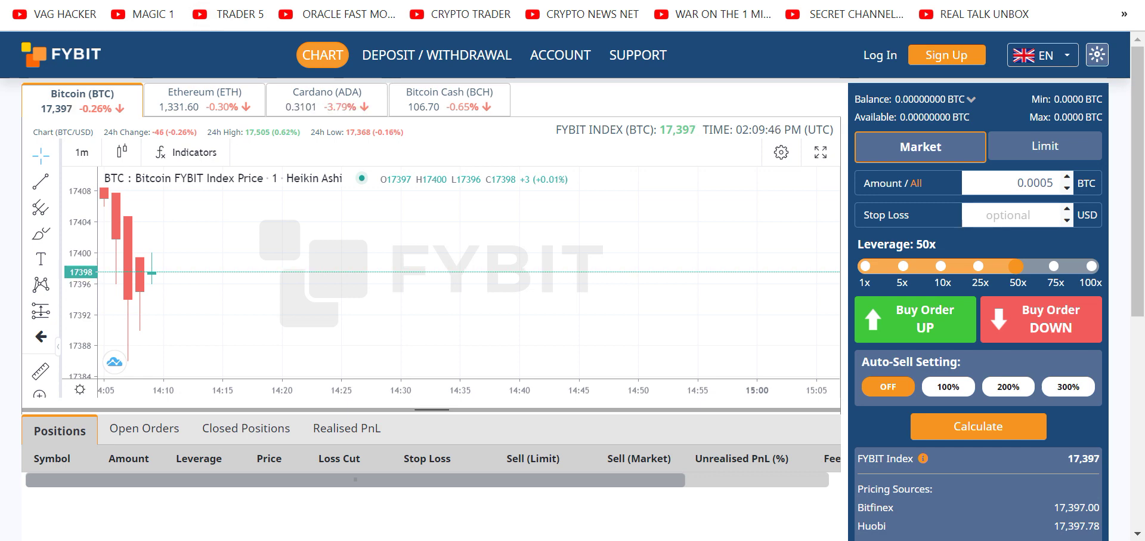
Scroll through members' trade results in Discord's #oracle-testimonials channel
left_click(242, 13)
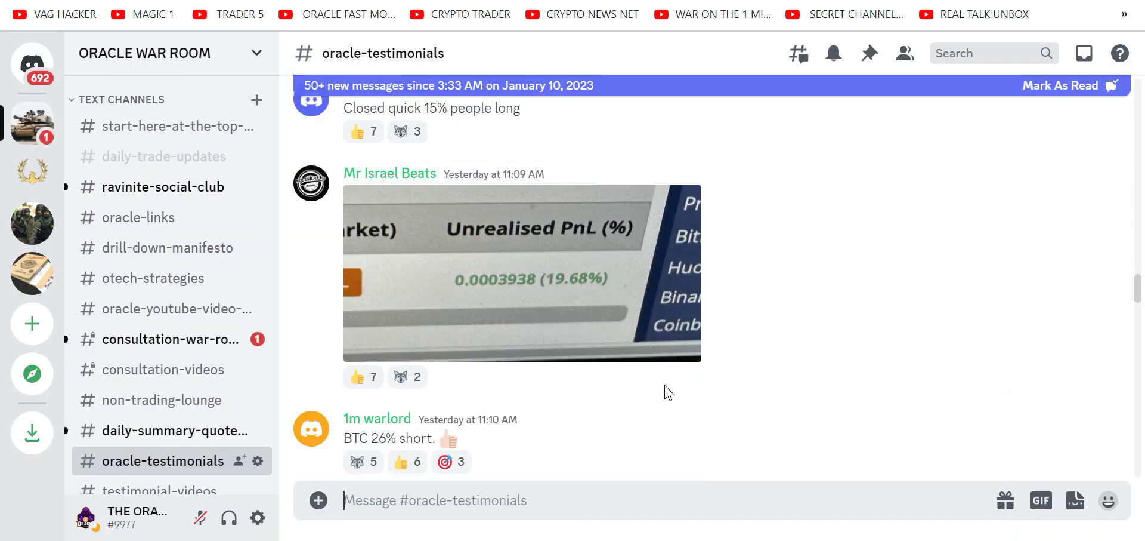
scroll(667, 412, "down", 9)
scroll(680, 385, "down", 1)
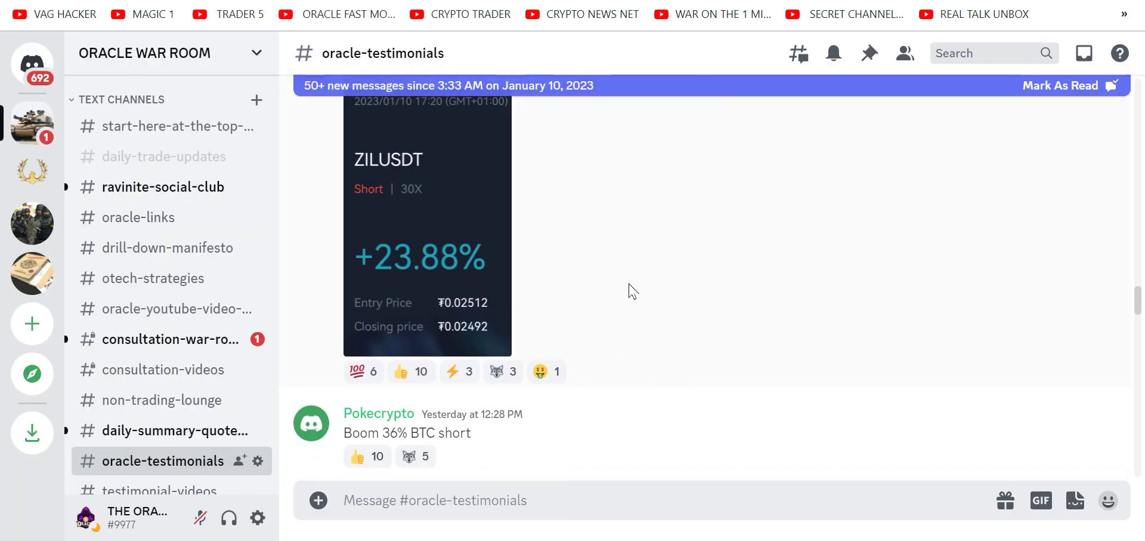
scroll(633, 289, "down", 3)
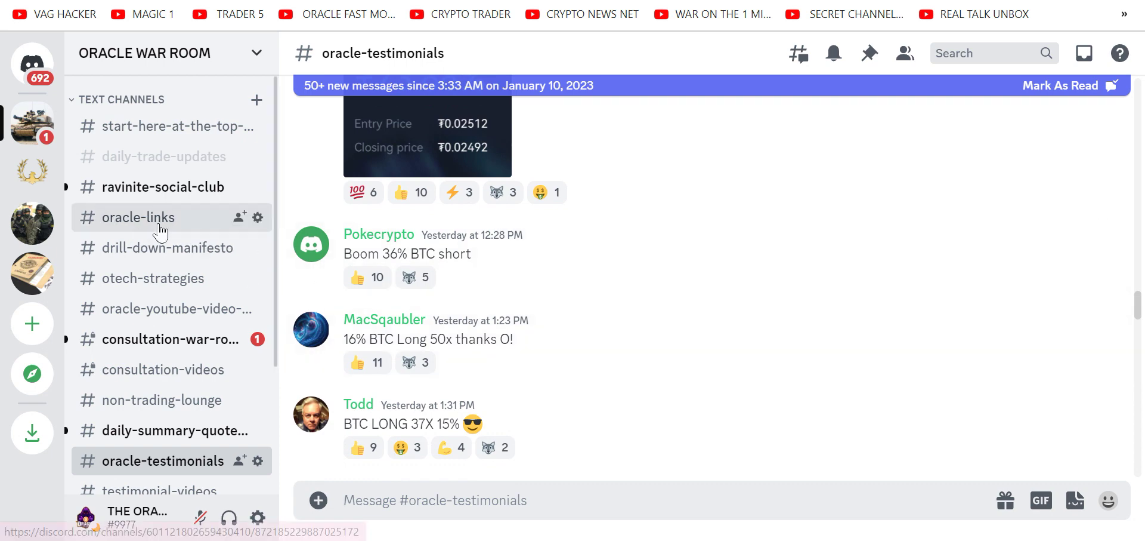
scroll(226, 217, "down", 3)
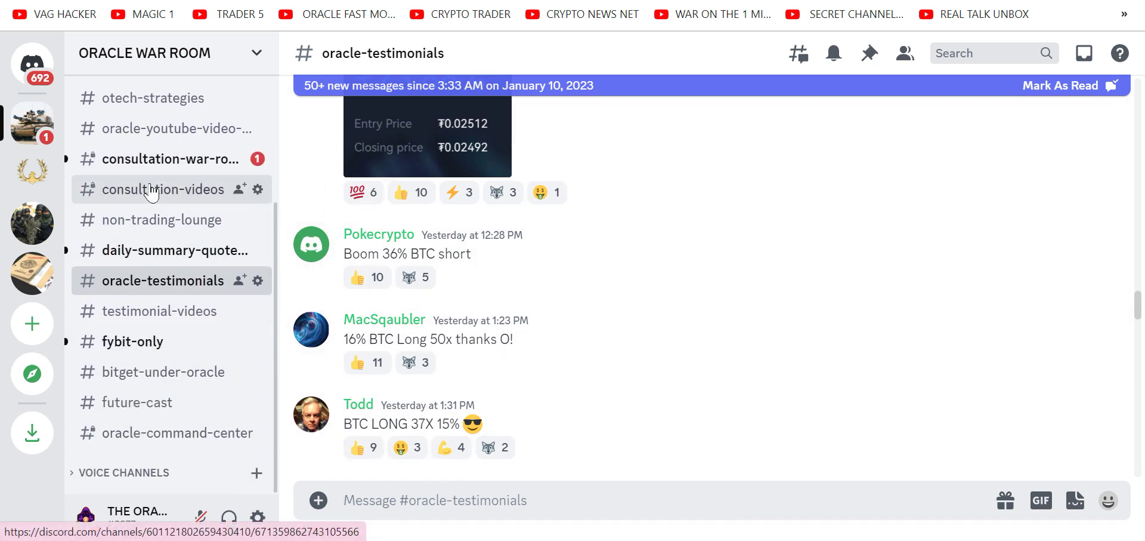
Post 'who is here .. say zoom?' in #consultation-war-room, mentioning the ENLIGHTENED WOLVES CONSULT ROOM role
left_click(149, 159)
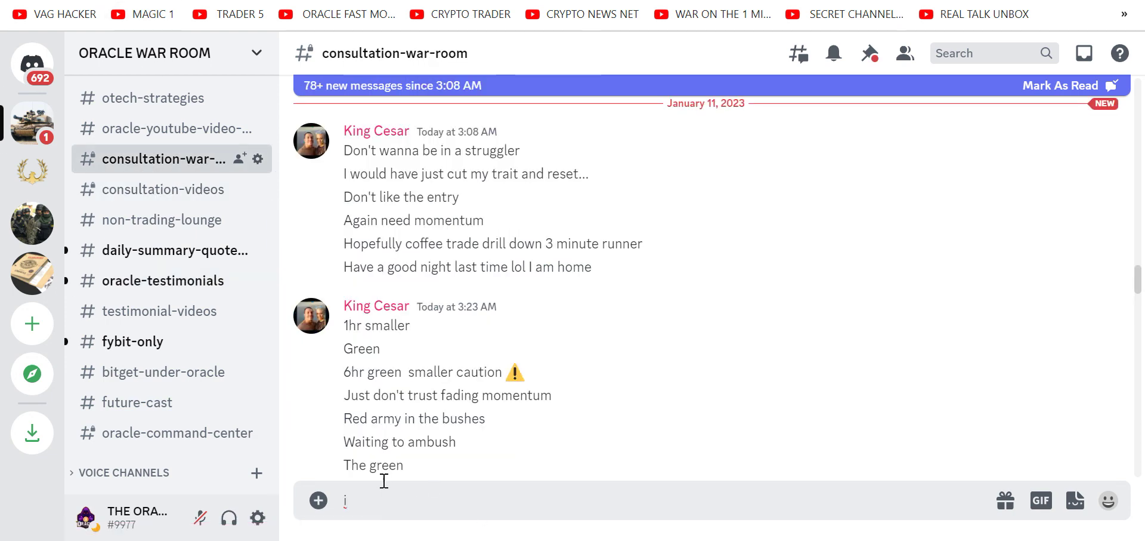
key("ctrl+a")
left_click(368, 500)
key("ctrl+a")
type("@eve")
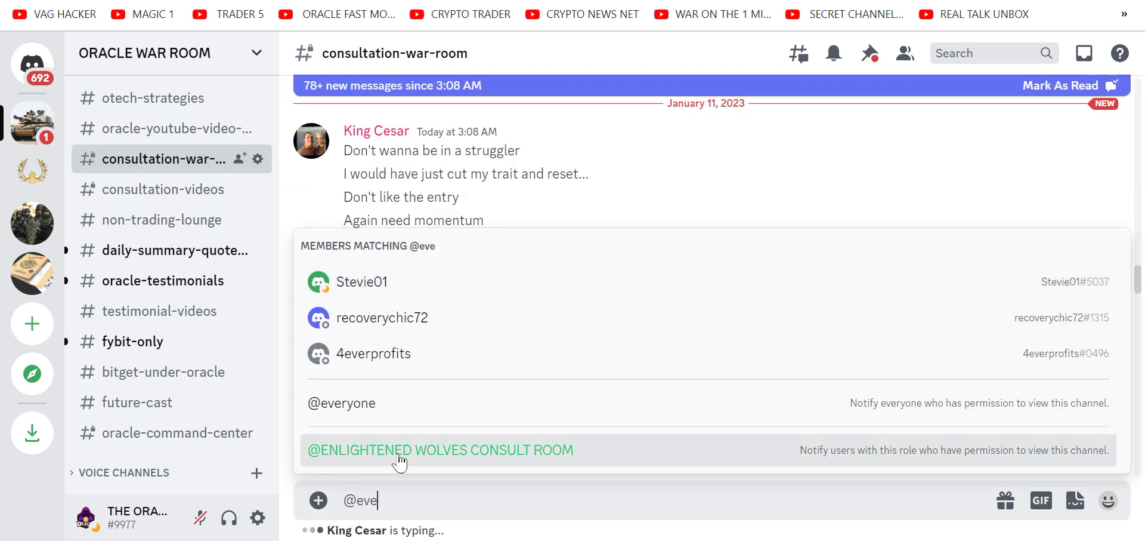
left_click(593, 459)
type("who is here .. say zoom?")
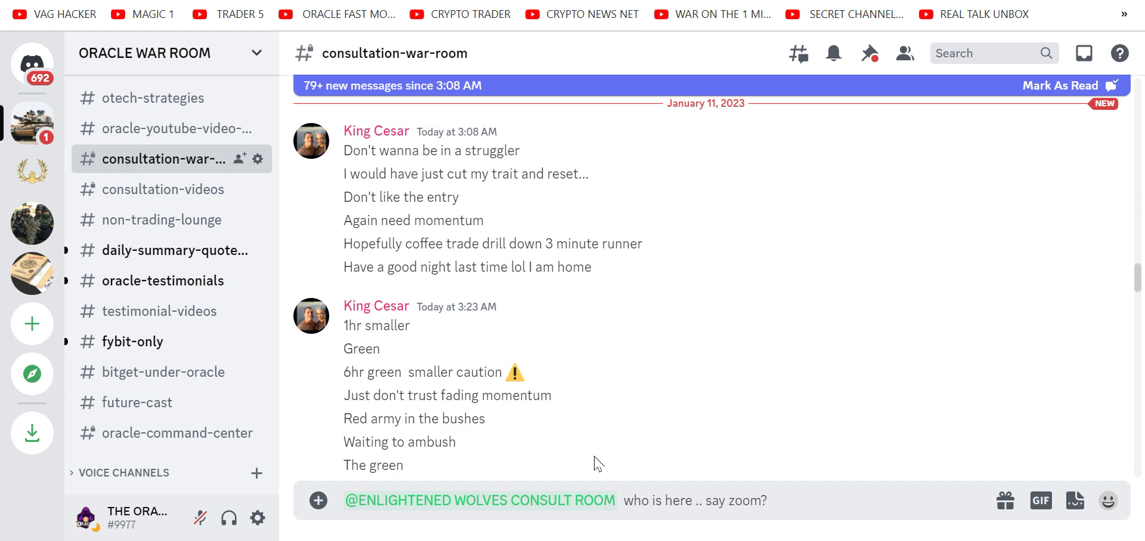
key("Return")
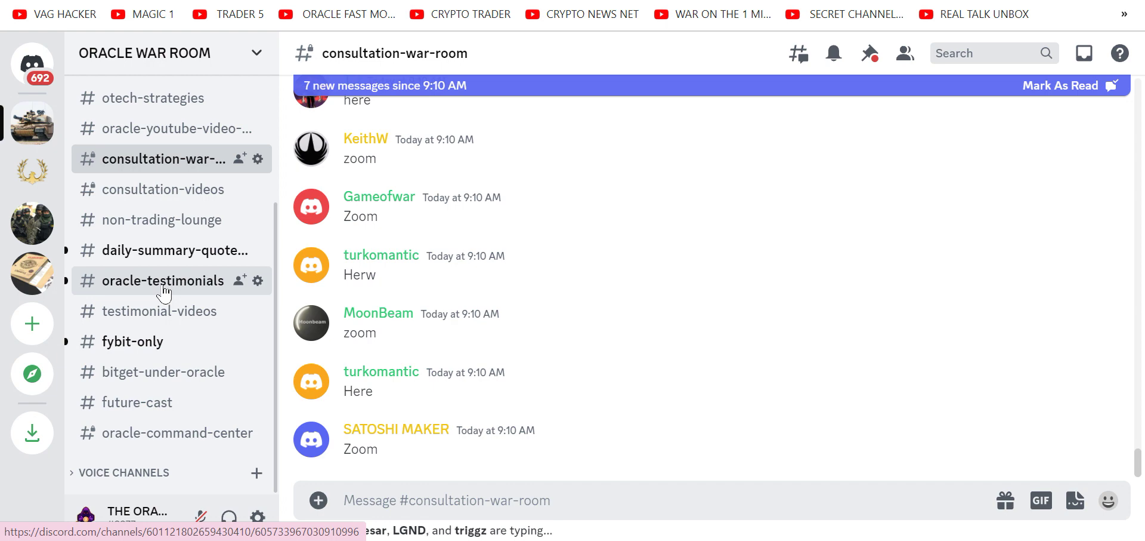
Return to #oracle-testimonials and scroll down through the posts
left_click(164, 292)
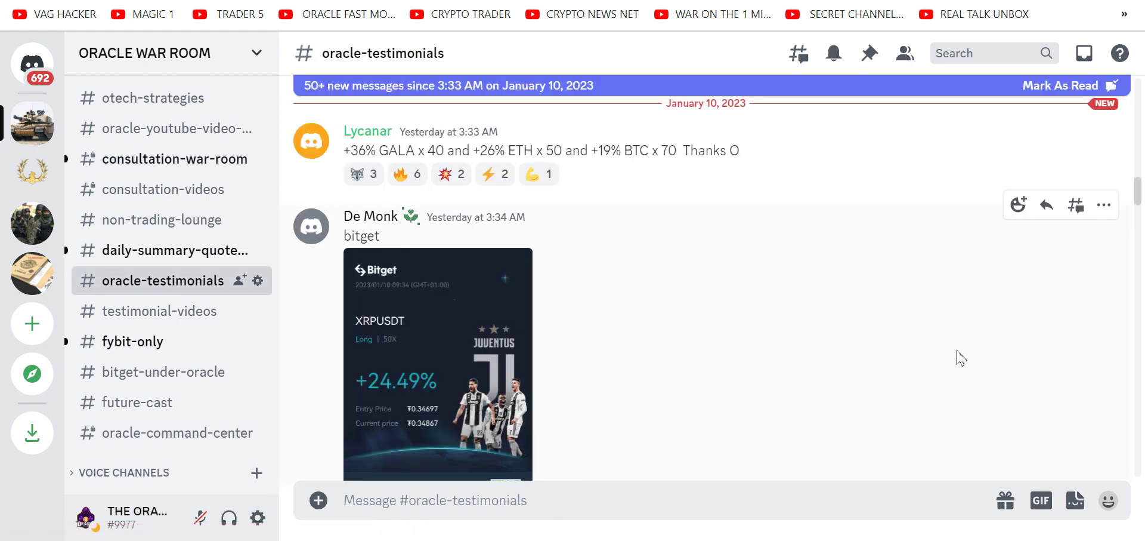
scroll(961, 357, "down", 5)
scroll(960, 357, "down", 15)
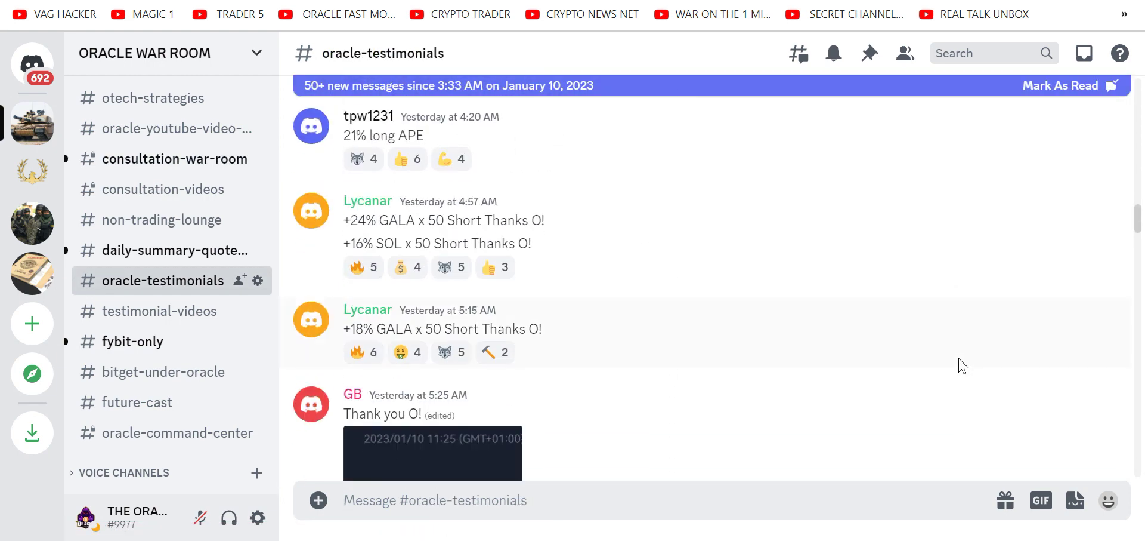
Glance at BitMEX's hourly XBTUSD chart, then return to FYBIT's BTC trading page
key("ctrl+Tab")
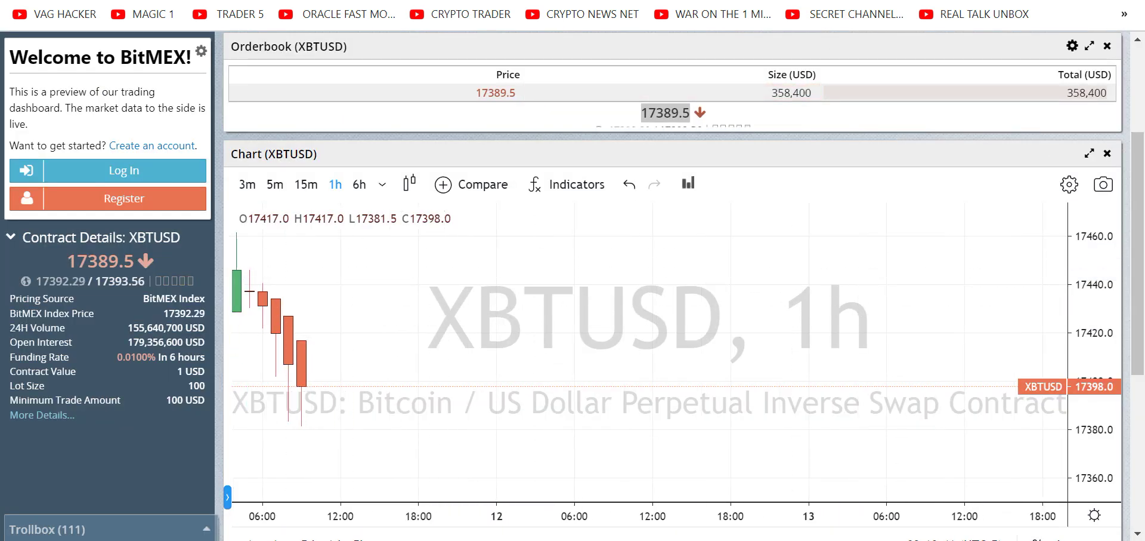
key("ctrl+Tab")
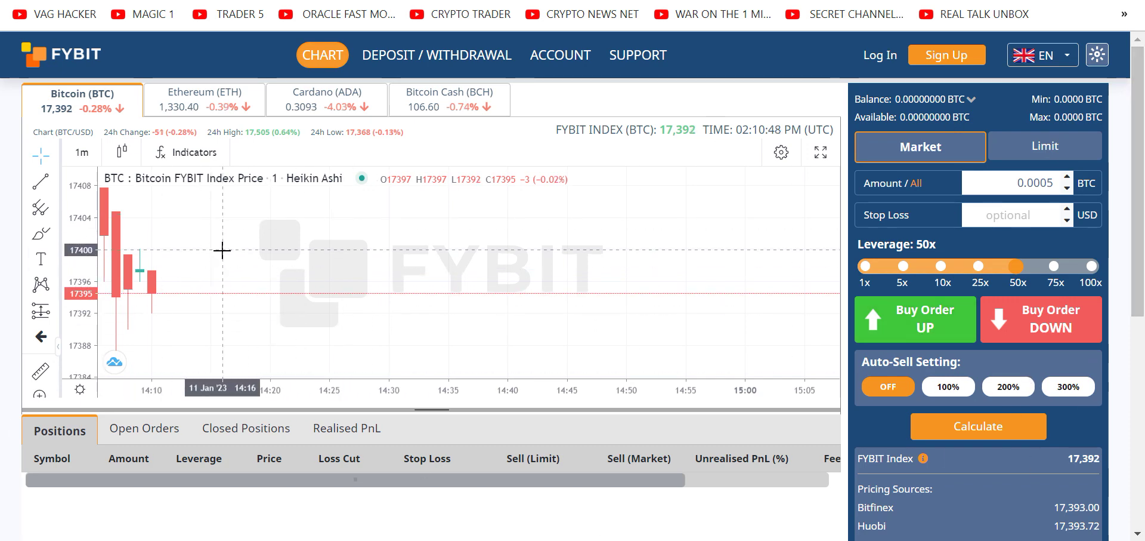
Switch FYBIT's trading chart from BTC to the Ethereum (ETH) market
left_click(542, 60)
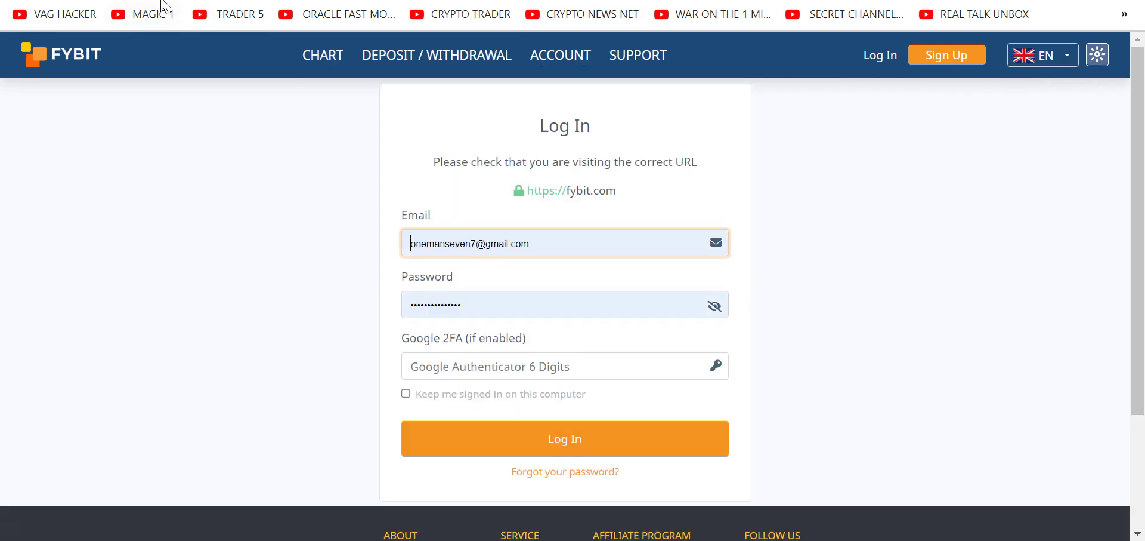
left_click(322, 55)
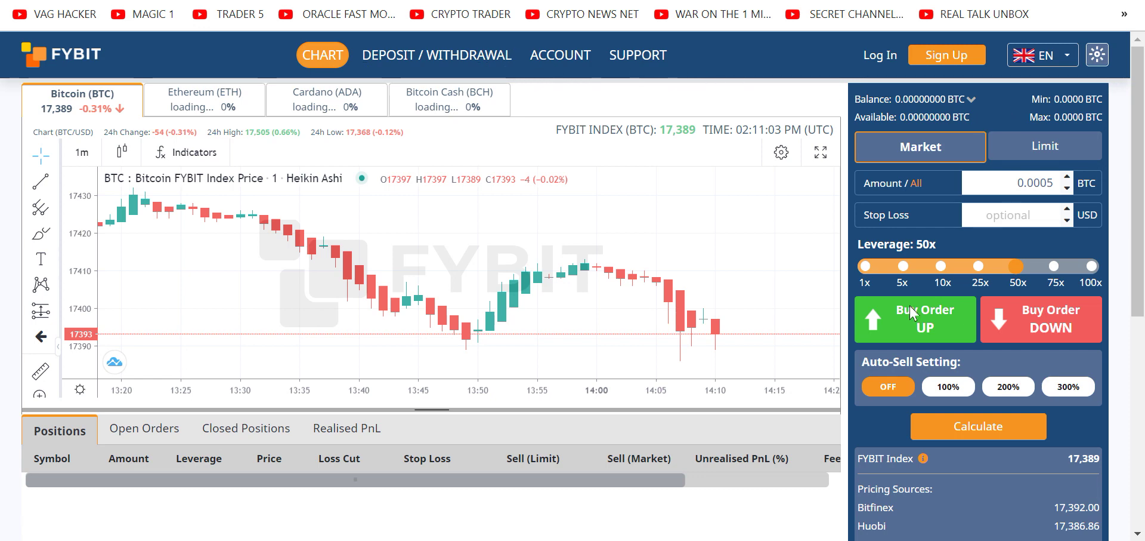
left_click_drag(601, 366, 197, 265)
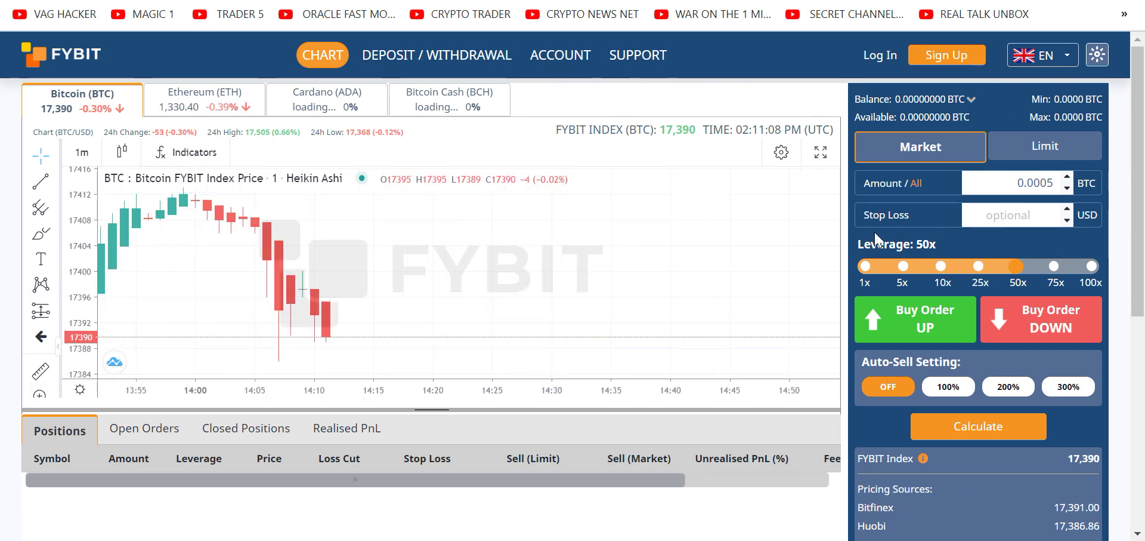
left_click(185, 100)
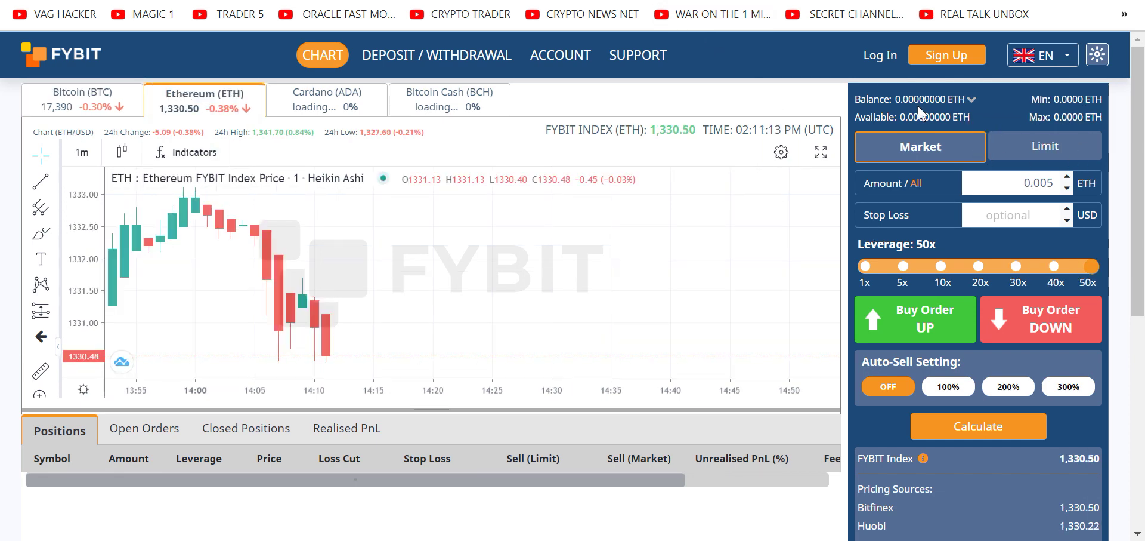
Keep the Market order type and lower the ETH order leverage to 40x
left_click(1010, 158)
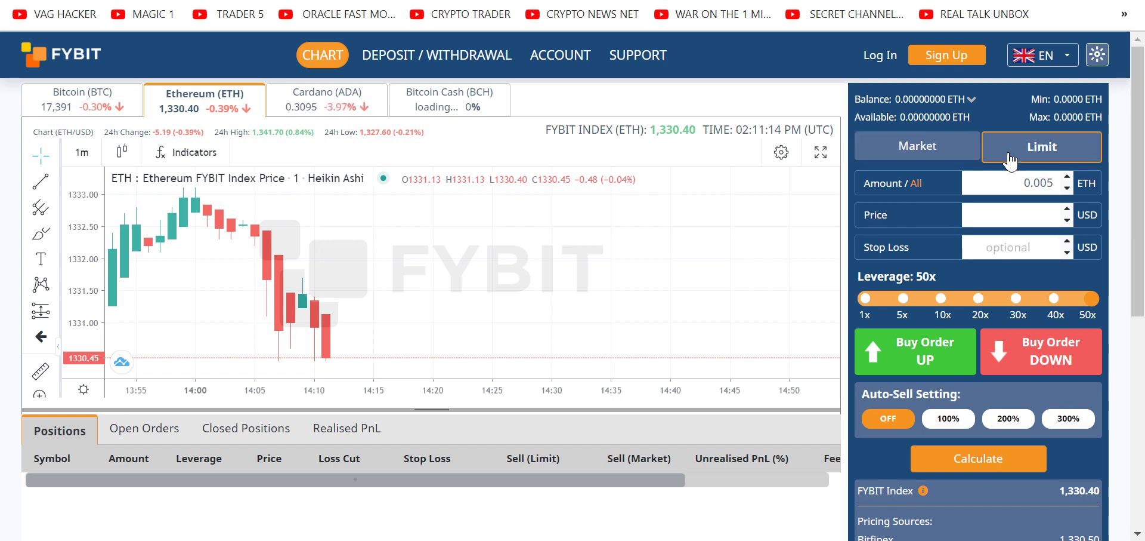
left_click(918, 155)
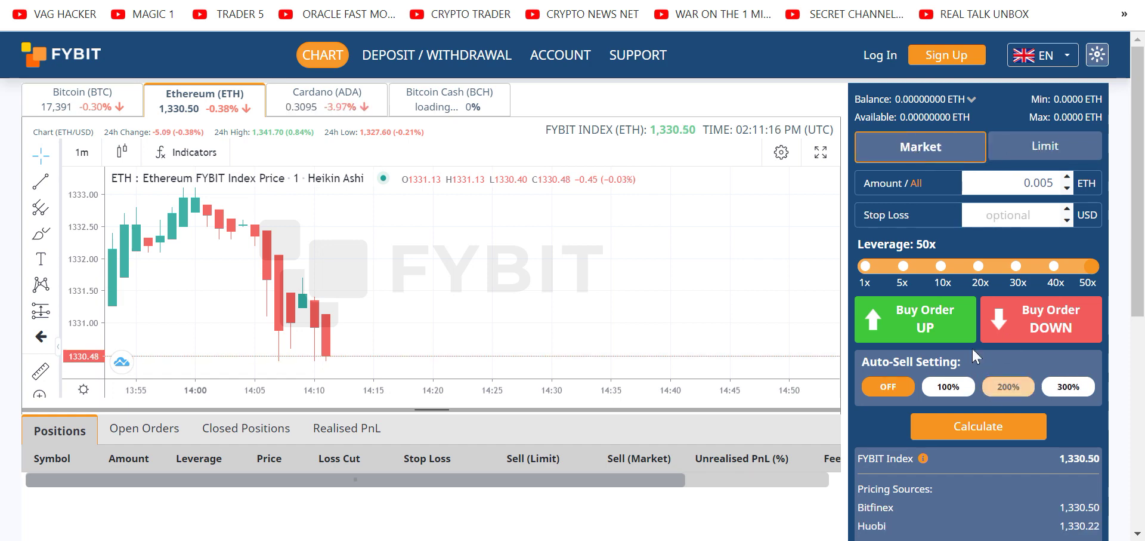
left_click(1054, 268)
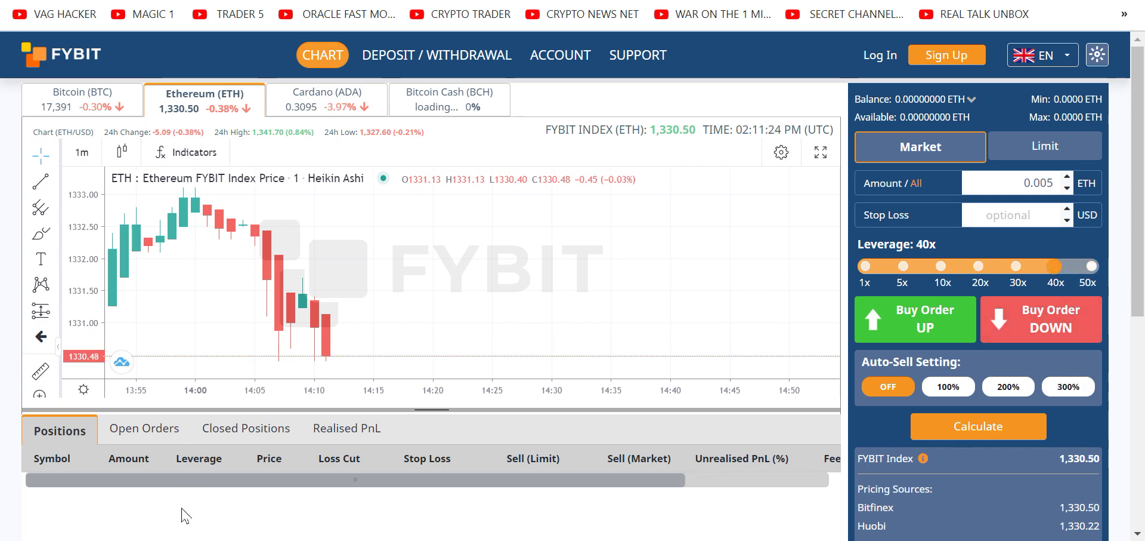
Pan the chart and scroll to the Positions table to see the 50x short at 8.07% profit
left_click_drag(421, 200, 241, 206)
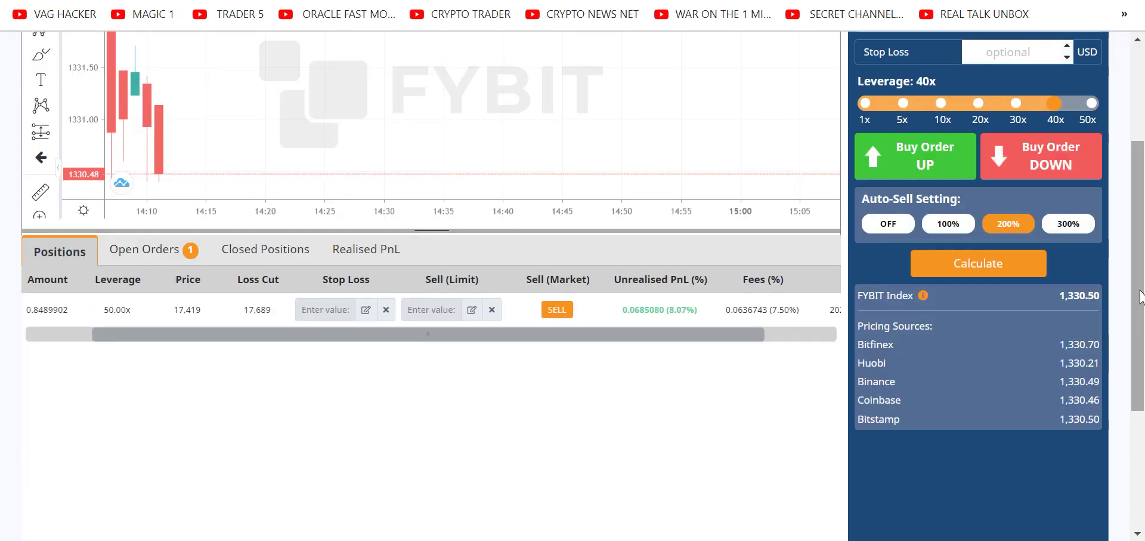
left_click_drag(1142, 295, 1144, 290)
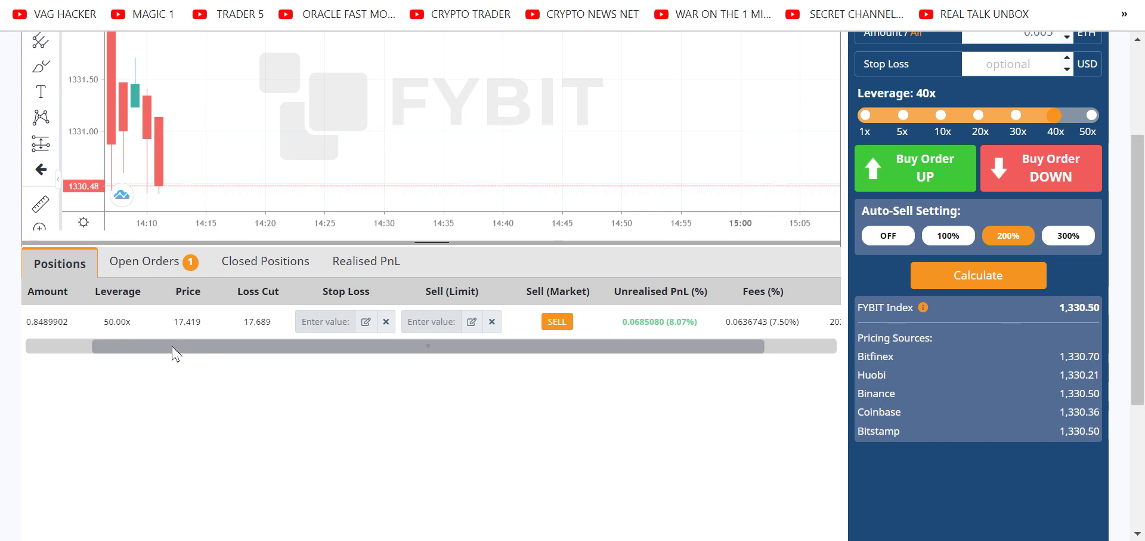
left_click_drag(170, 352, 147, 356)
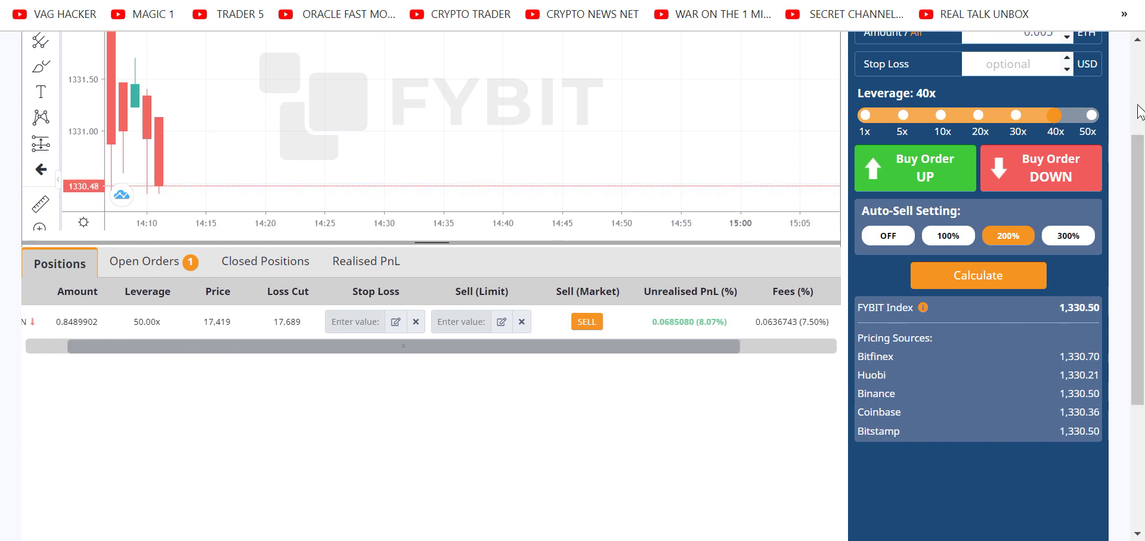
Scroll through #oracle-testimonials to the member's post showing 19.68% unrealised PnL
left_click(167, 1)
scroll(647, 309, "up", 3)
scroll(621, 411, "down", 10)
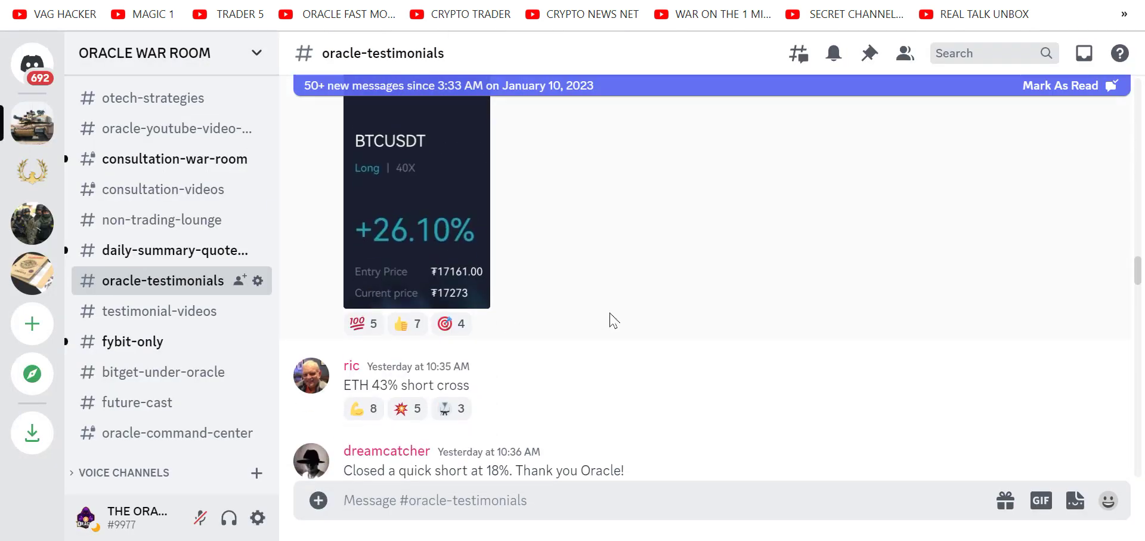
scroll(609, 317, "down", 2)
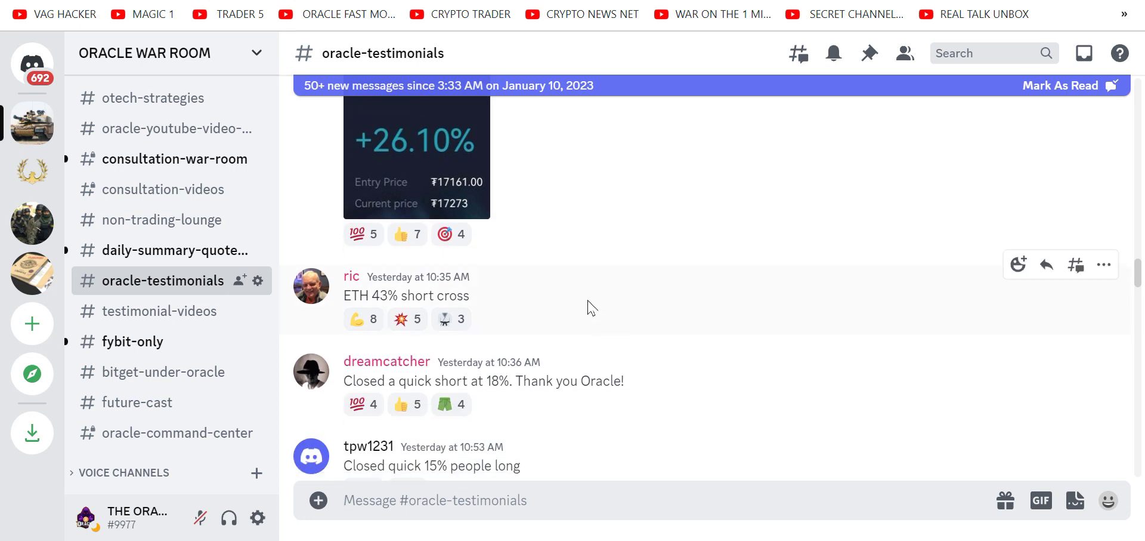
scroll(589, 308, "down", 5)
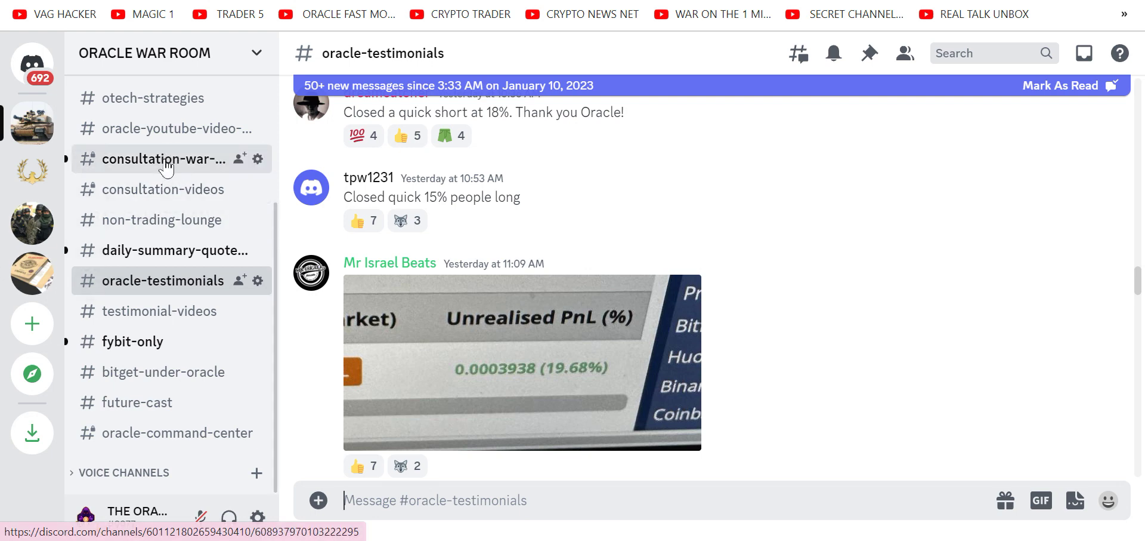
Switch to #consultation-war-room and scroll through the members' latest Zoom replies
left_click(167, 168)
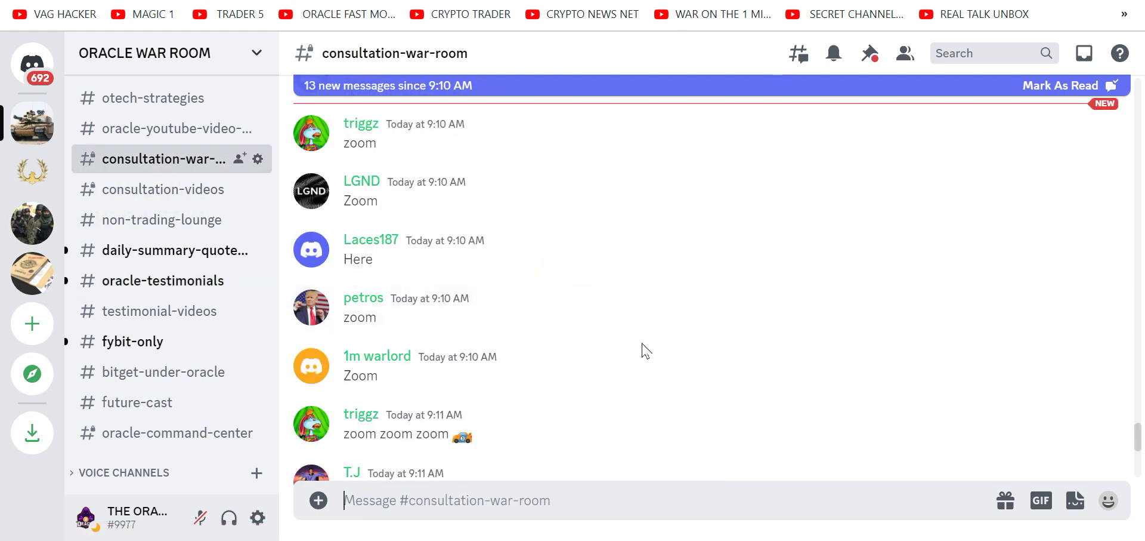
scroll(621, 363, "down", 7)
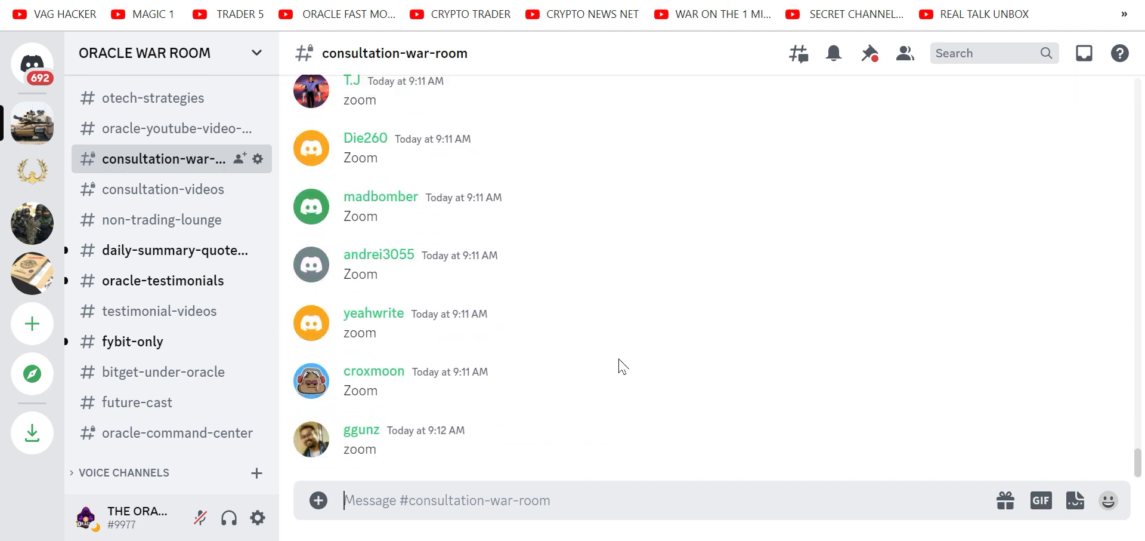
scroll(620, 363, "up", 11)
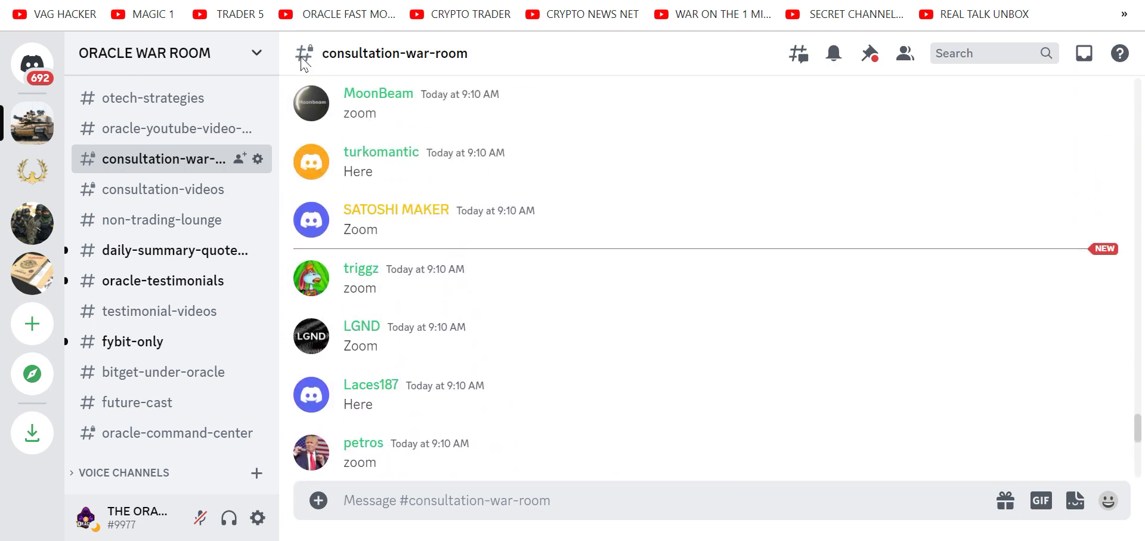
Switch to the trading browser tab at the top of the window
left_click(167, 2)
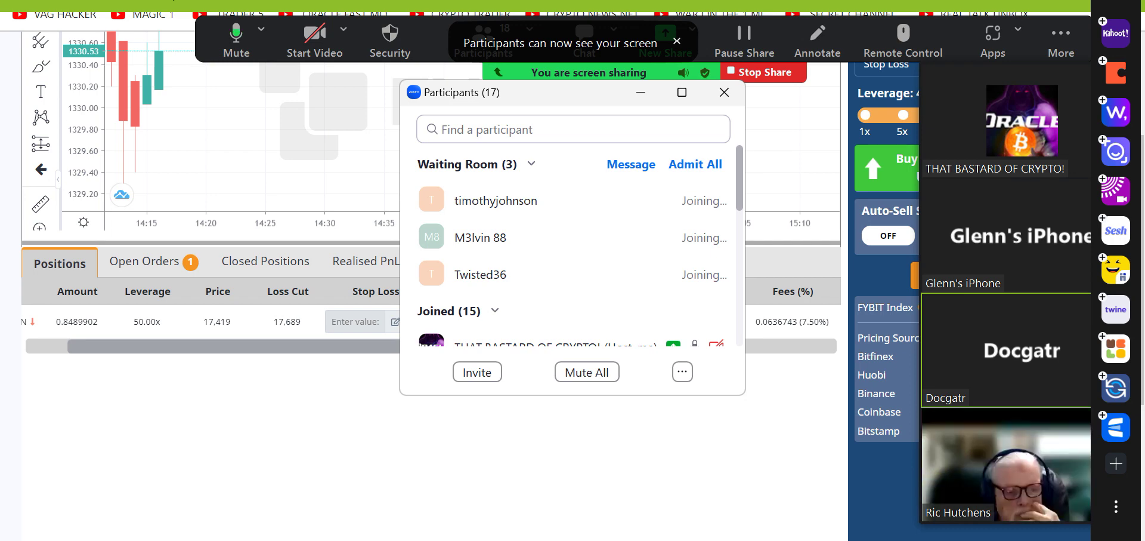
Admit all waiting attendees, bringing the meeting to 28, then hide the Participants window
left_click(280, 103)
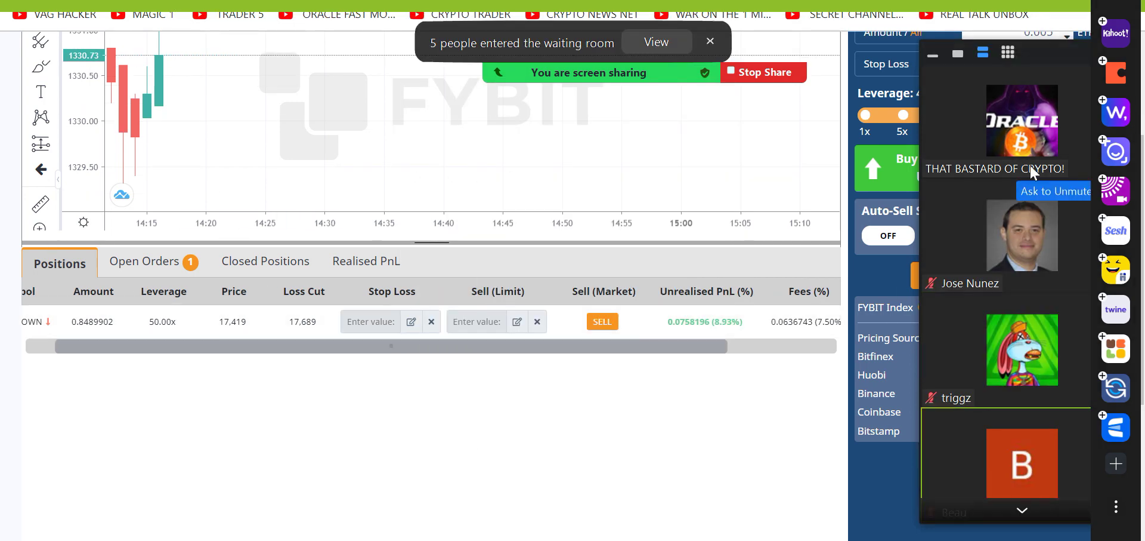
left_click(670, 49)
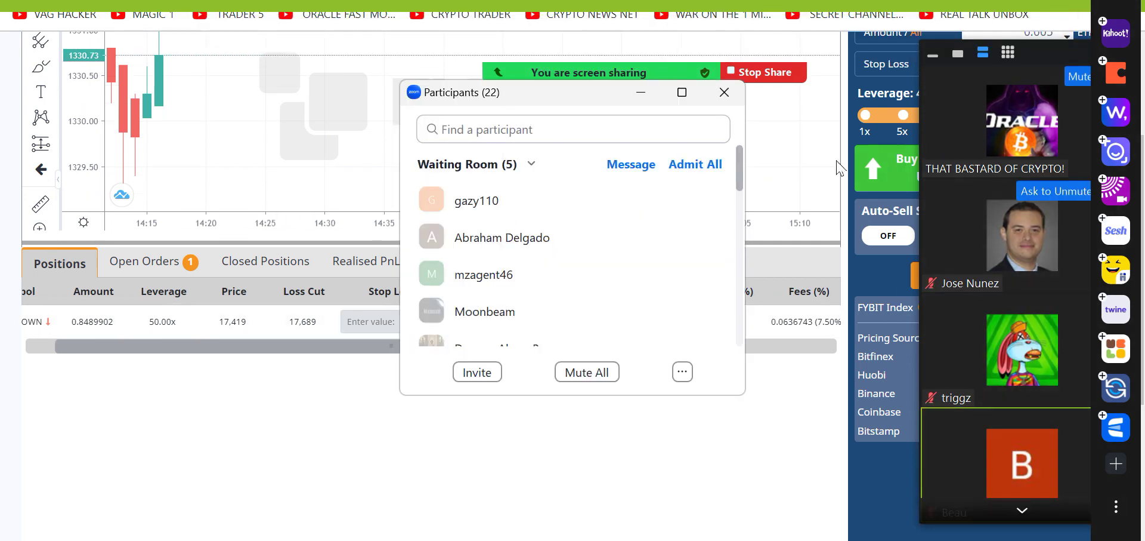
left_click(705, 169)
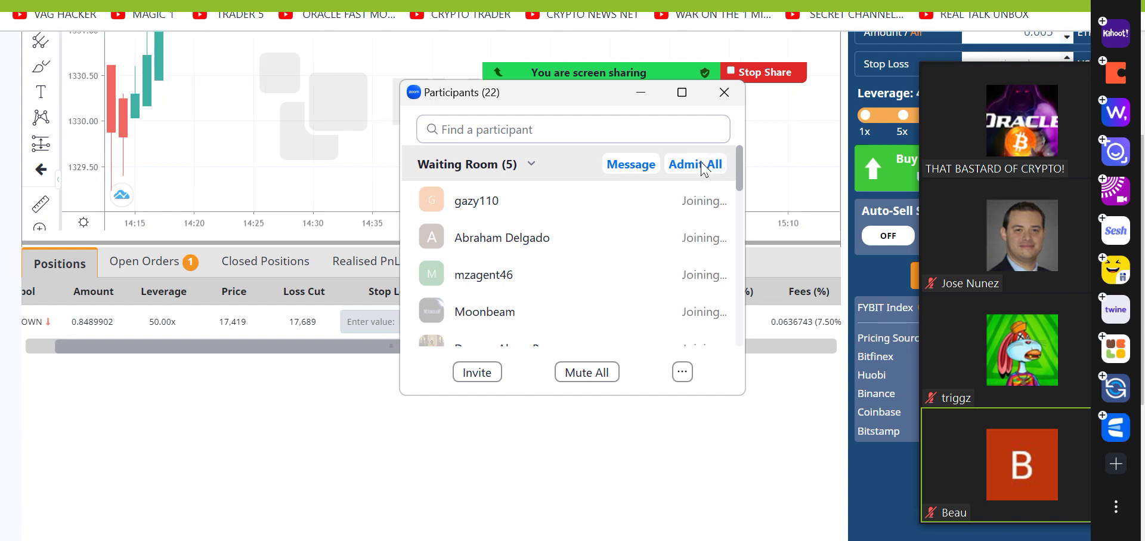
left_click(641, 94)
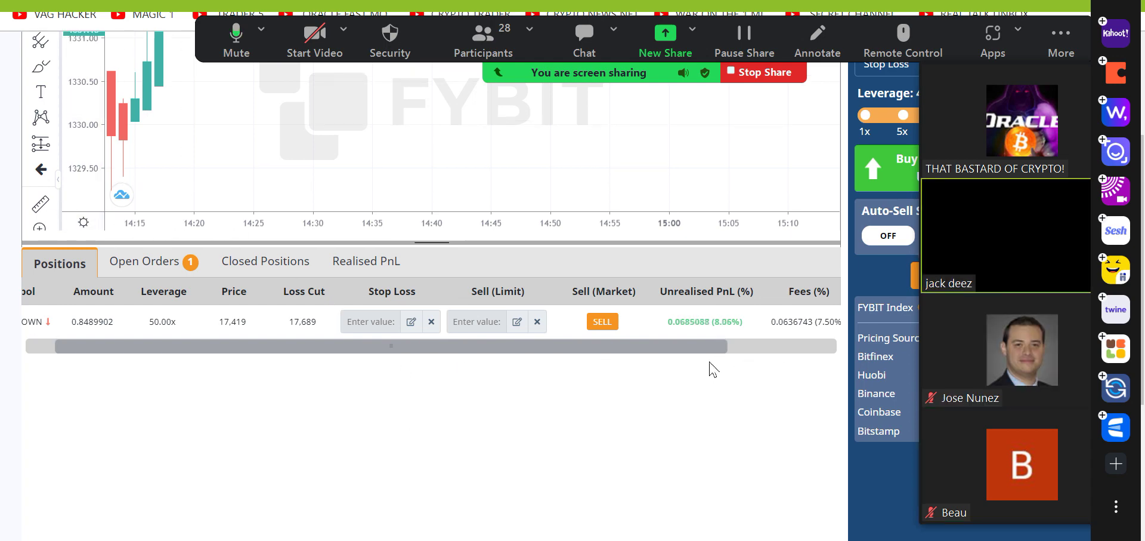
left_click_drag(710, 352, 565, 384)
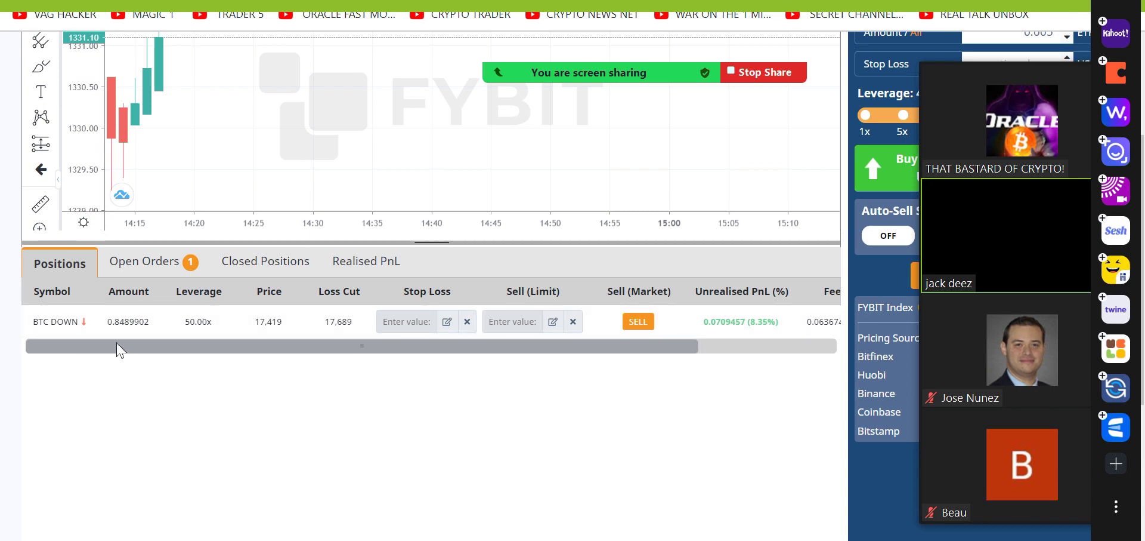
left_click(145, 263)
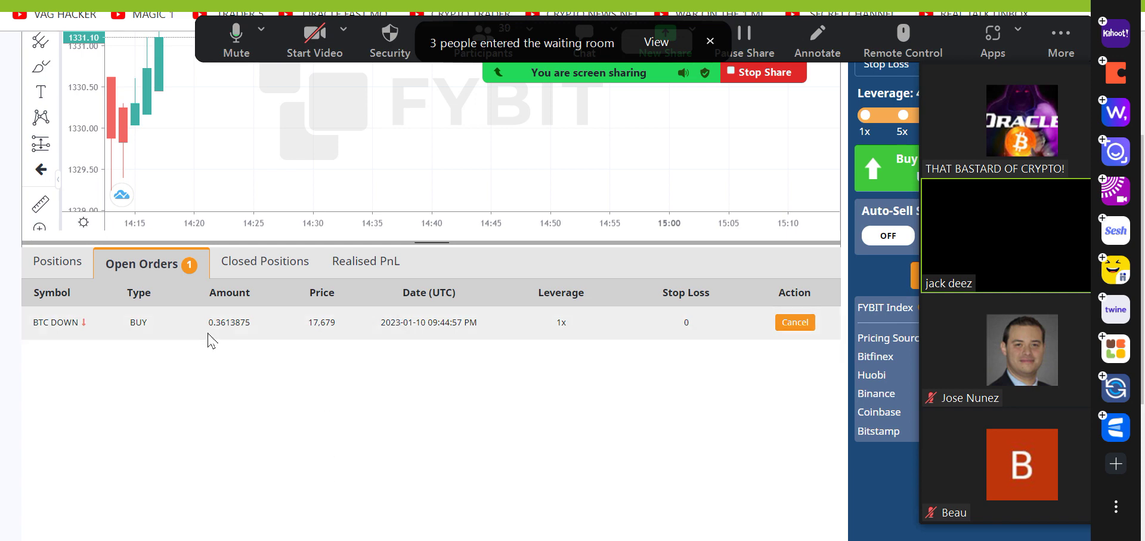
left_click(89, 264)
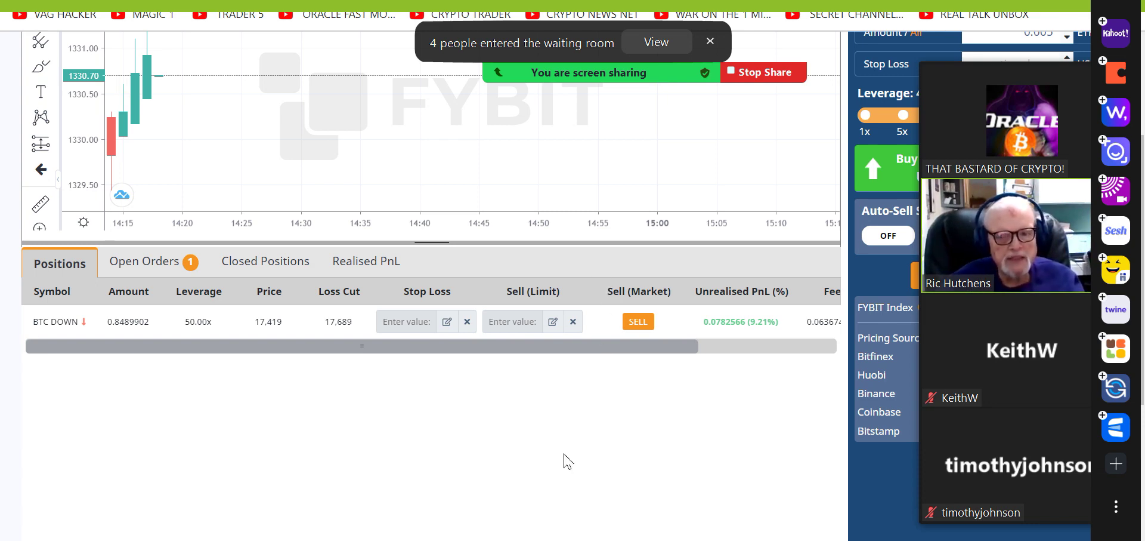
scroll(575, 469, "up", 1)
scroll(634, 472, "up", 2)
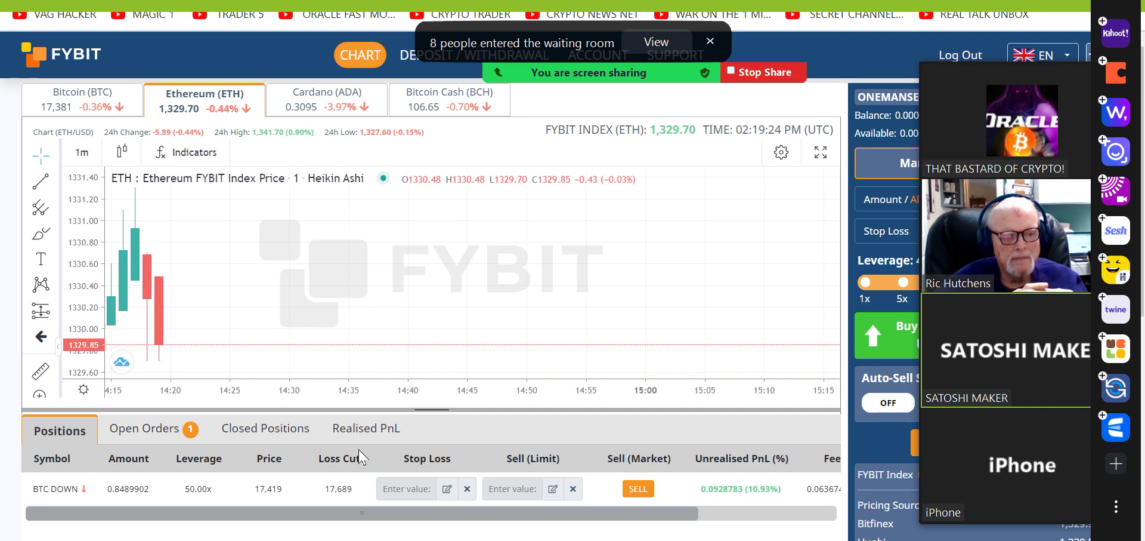
left_click(656, 41)
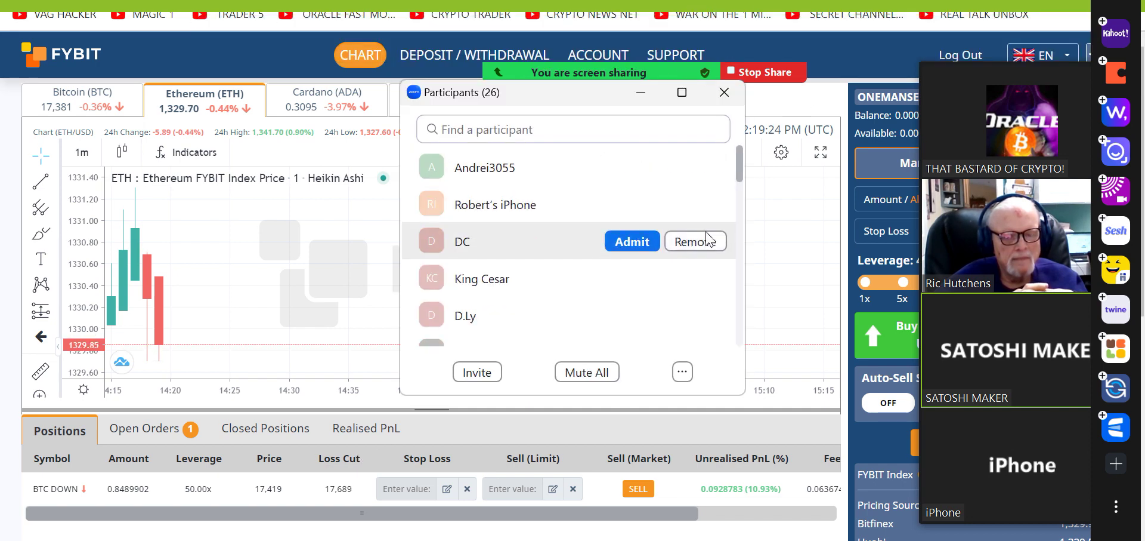
scroll(656, 310, "down", 3)
scroll(686, 209, "down", 3)
scroll(633, 239, "down", 1)
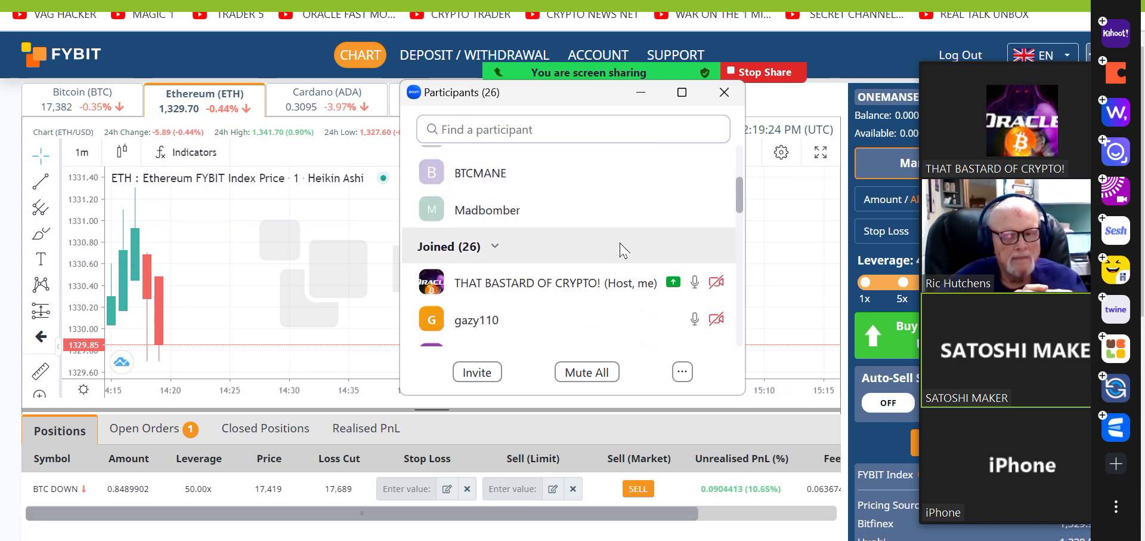
scroll(621, 245, "up", 6)
left_click(724, 92)
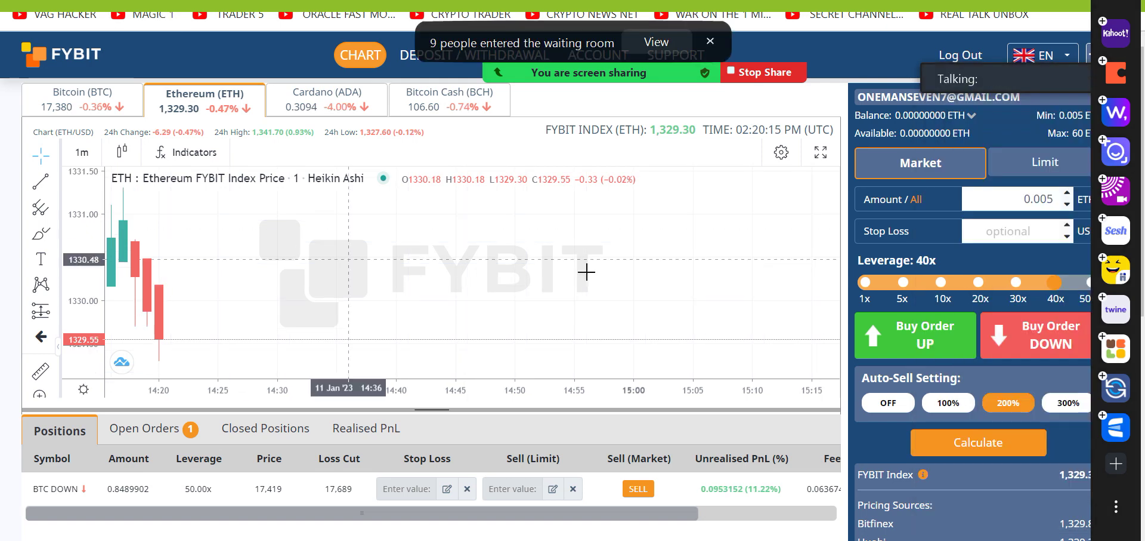
Scroll down and slide the positions table right to the BTC DOWN position's Sell (Market) column
scroll(637, 358, "down", 2)
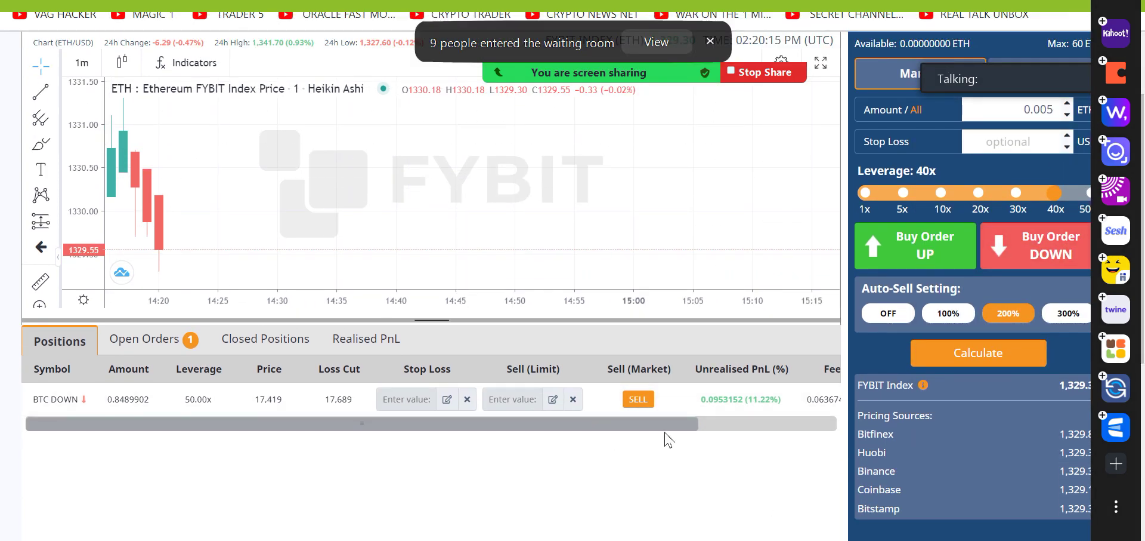
left_click_drag(673, 427, 714, 427)
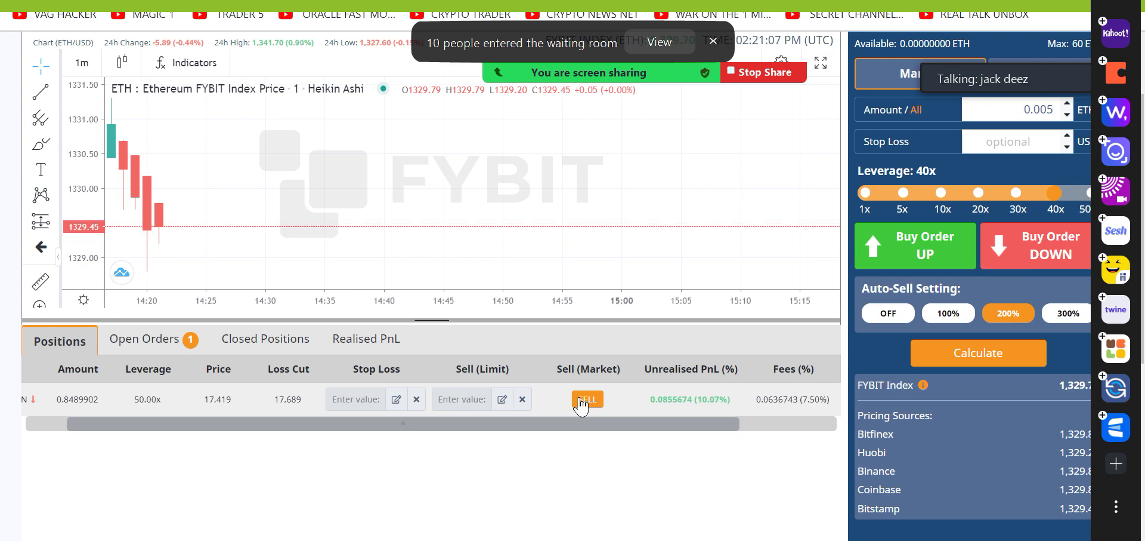
Sell the 50x BTC DOWN position at market and cancel the pending BTC DOWN buy order
left_click(582, 404)
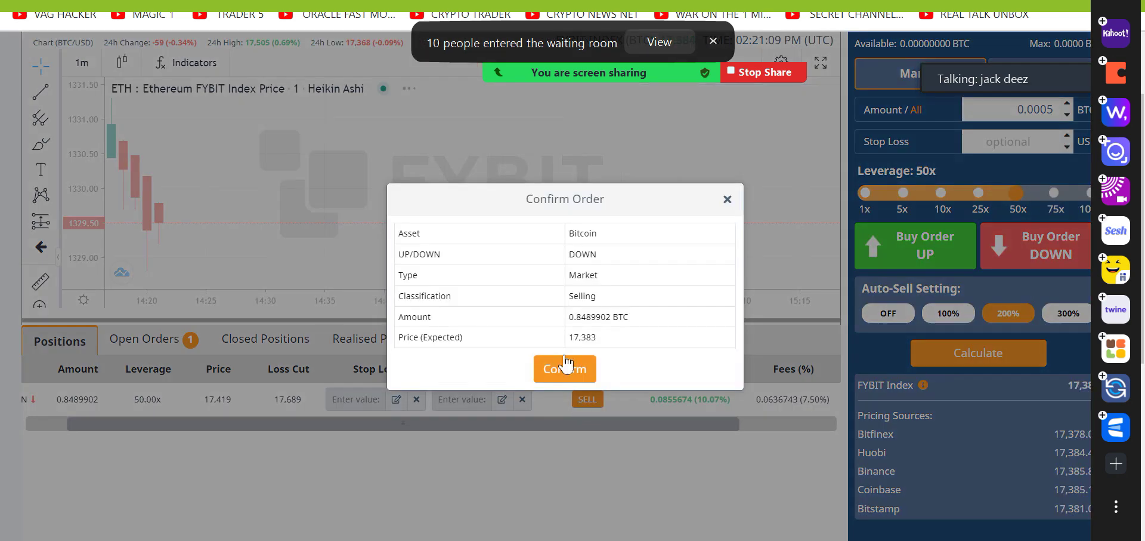
left_click(565, 365)
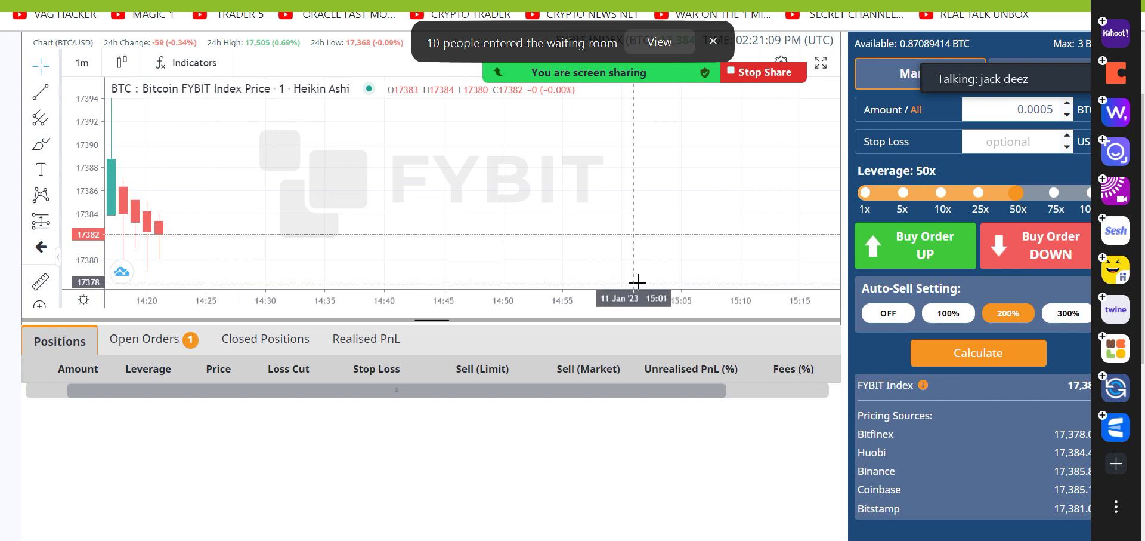
left_click(149, 343)
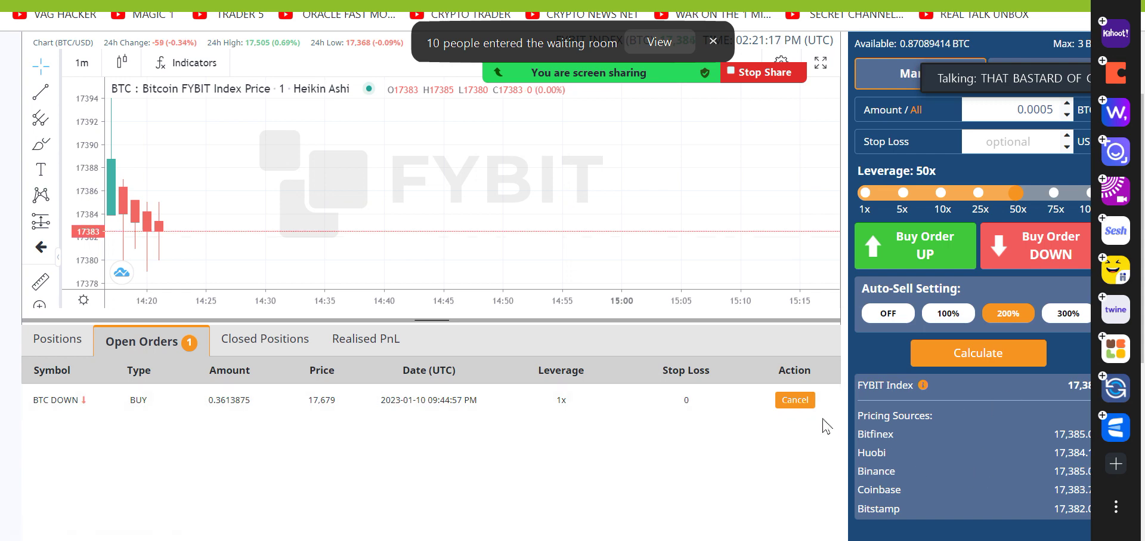
left_click(791, 410)
left_click(549, 365)
left_click(57, 340)
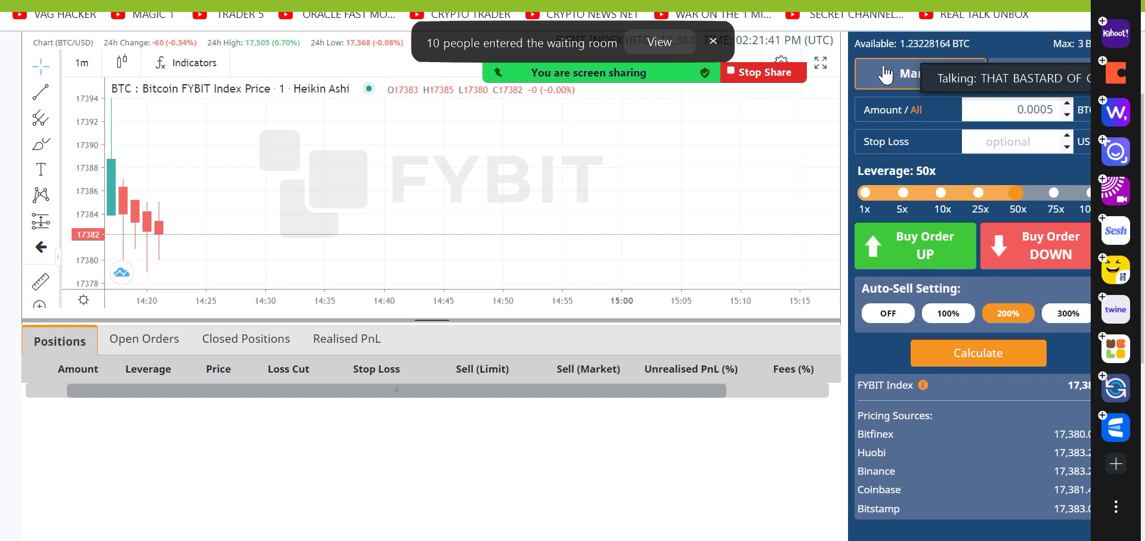
Change the BTC order amount from 0.0005 to .50, then switch to the BitMEX tab
double_click(1038, 110)
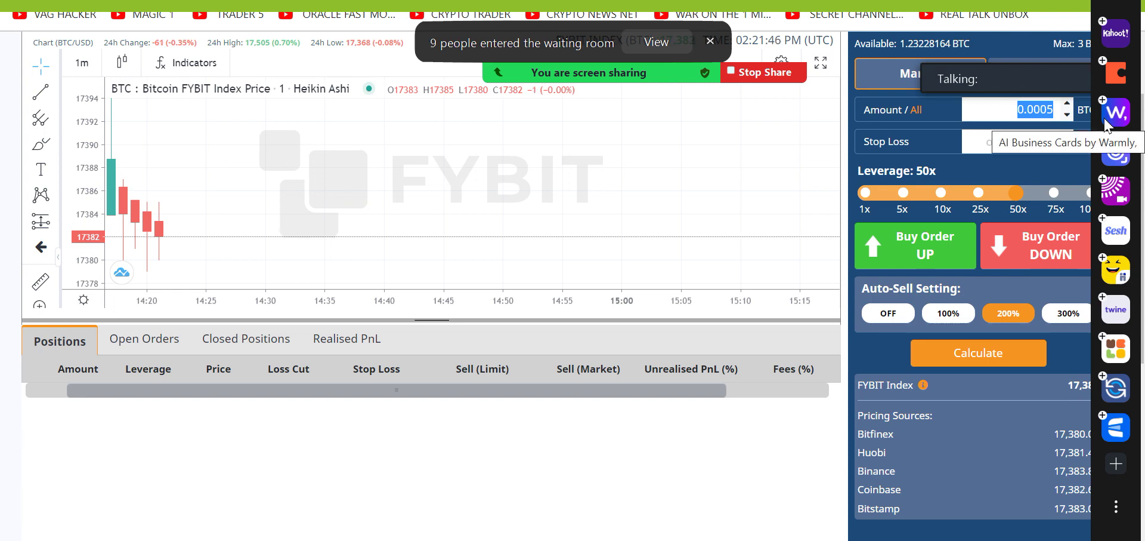
type("50")
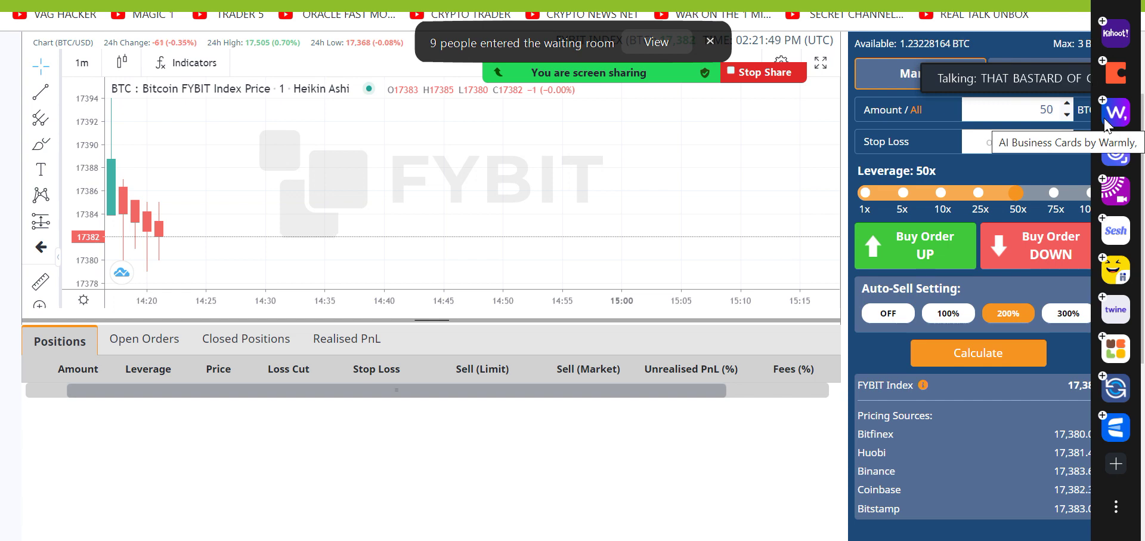
left_click(1007, 107)
type(".")
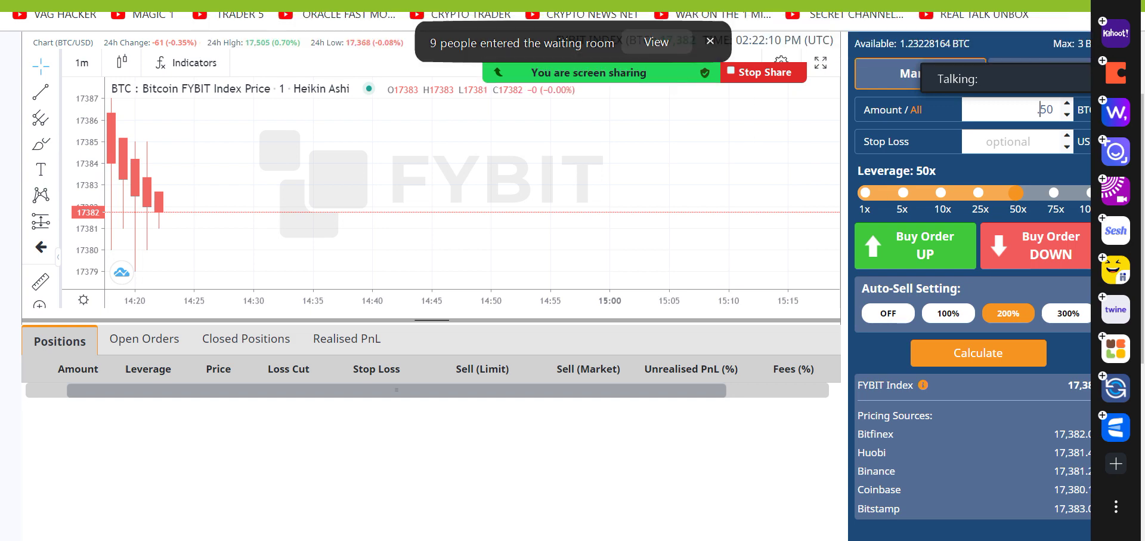
key("ctrl+Tab")
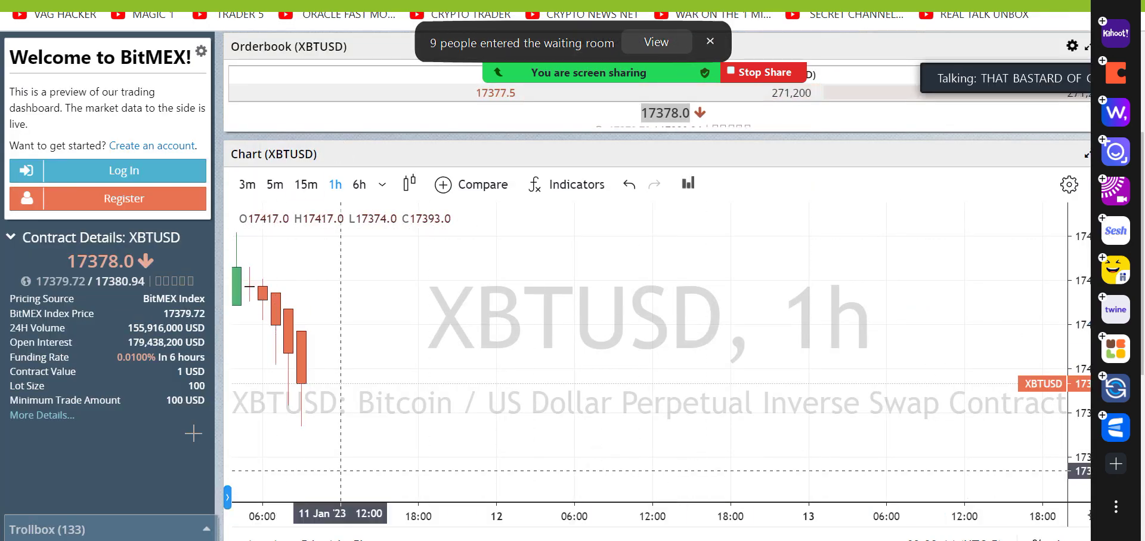
Switch the XBTUSD chart to 3-minute candles and pan it to show earlier candles
left_click(248, 189)
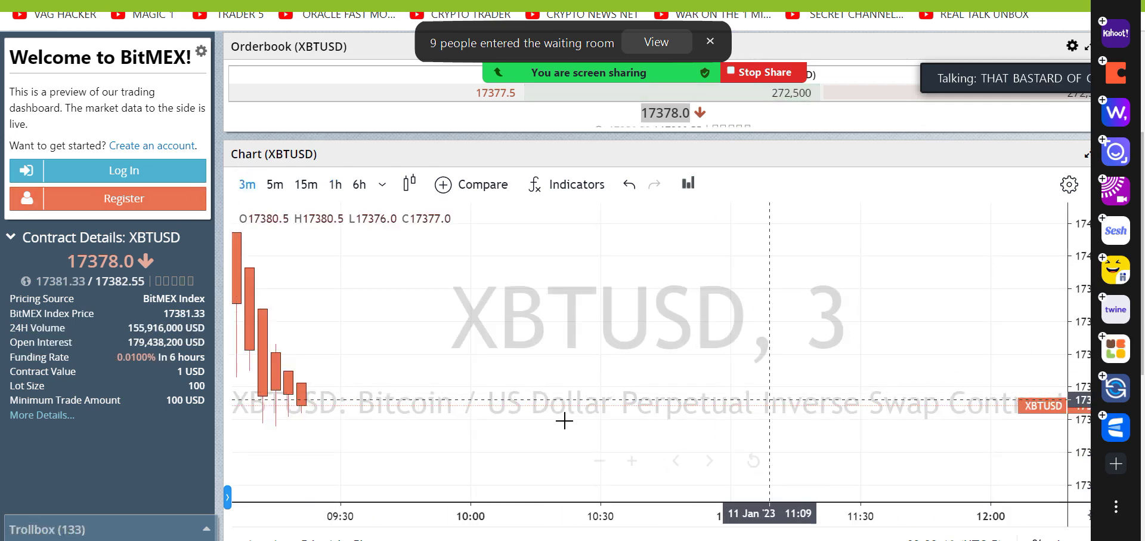
left_click_drag(683, 403, 629, 418)
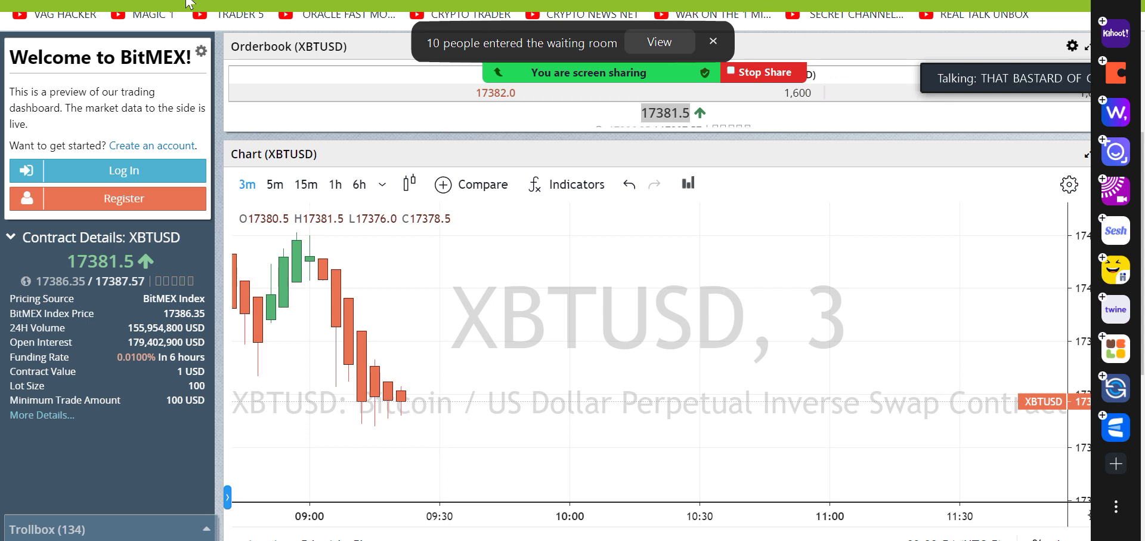
mouse_move(186, 5)
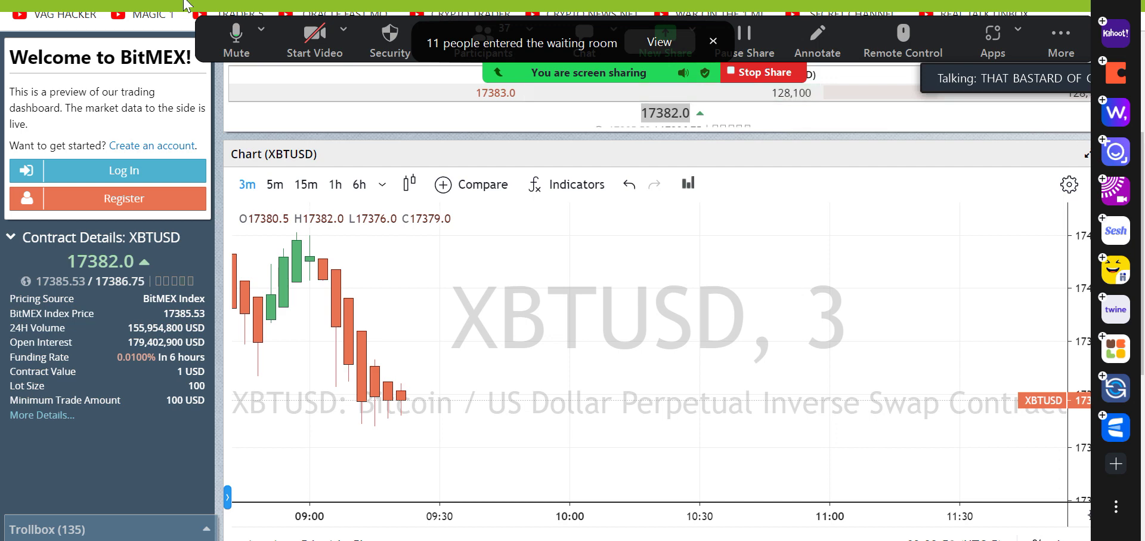